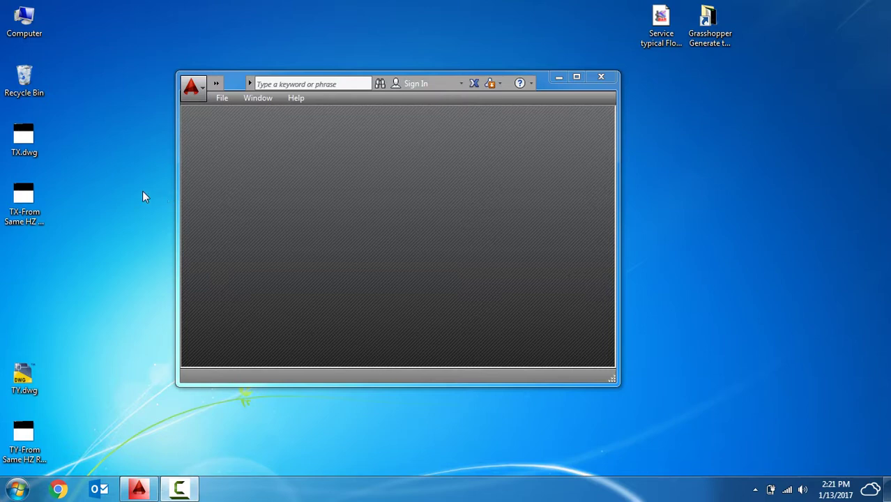
Step: Open TX.dwg in AutoCAD 2014 full-screen and zoom into labels like 5S and 45
left_click(37, 151)
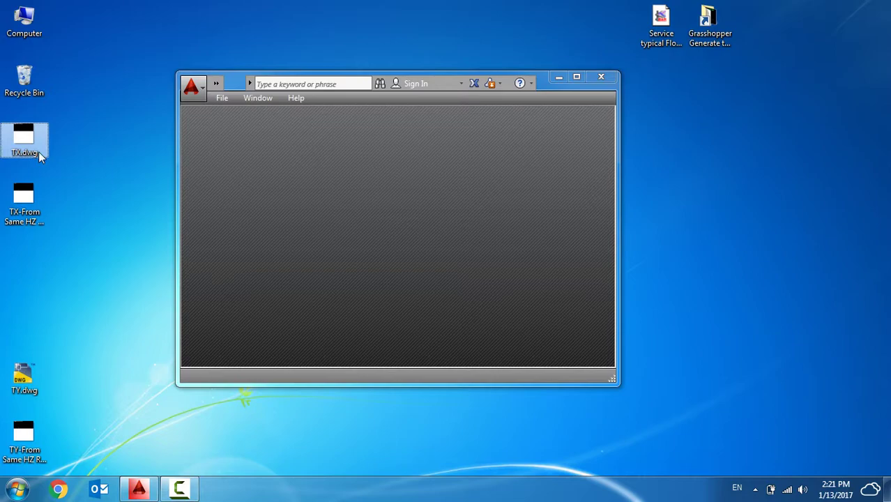
double_click(38, 151)
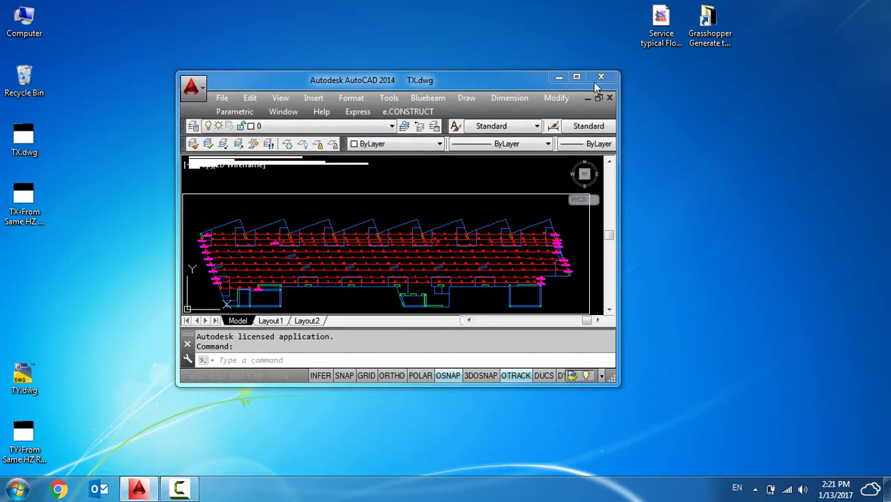
left_click(578, 76)
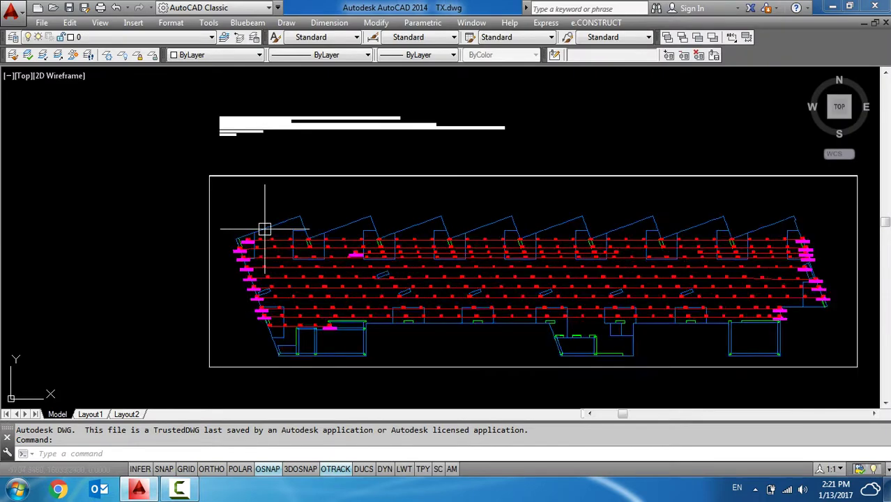
scroll(413, 305, "up", 5)
scroll(390, 302, "up", 3)
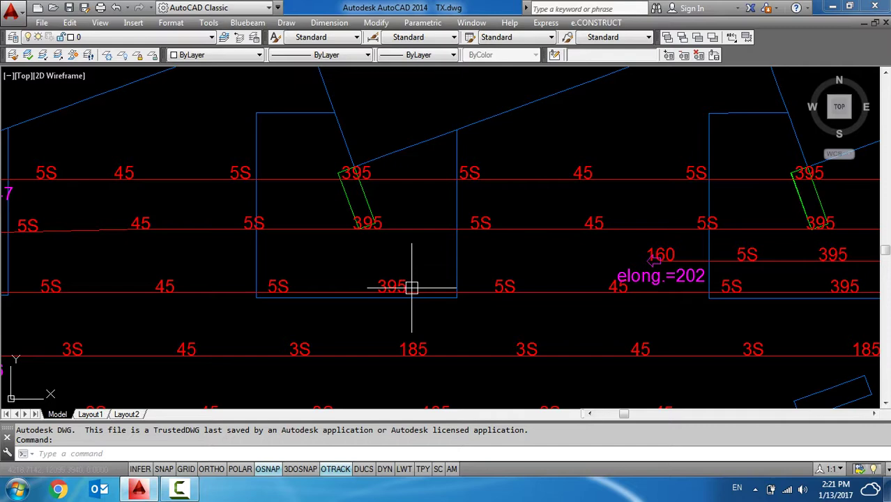
Step: Open TX-From Same HZ Refrence.dwg and zoom around its 5S, 175 and 3S labels
double_click(328, 6)
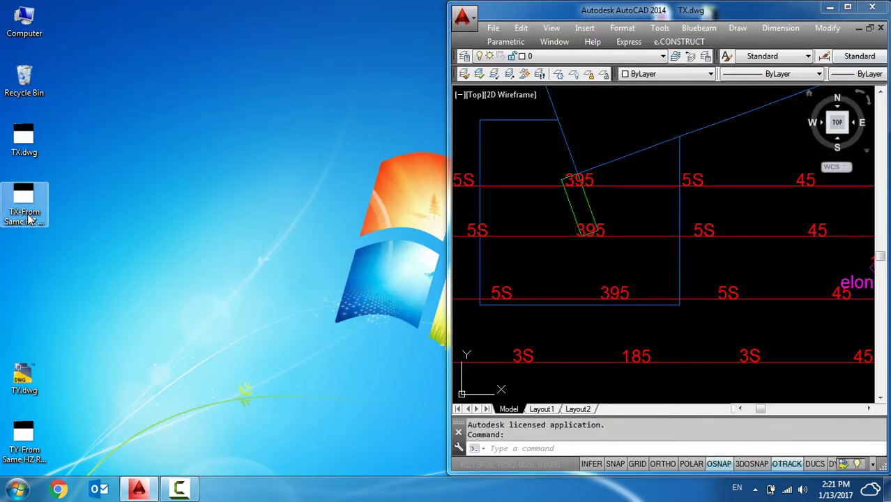
double_click(28, 220)
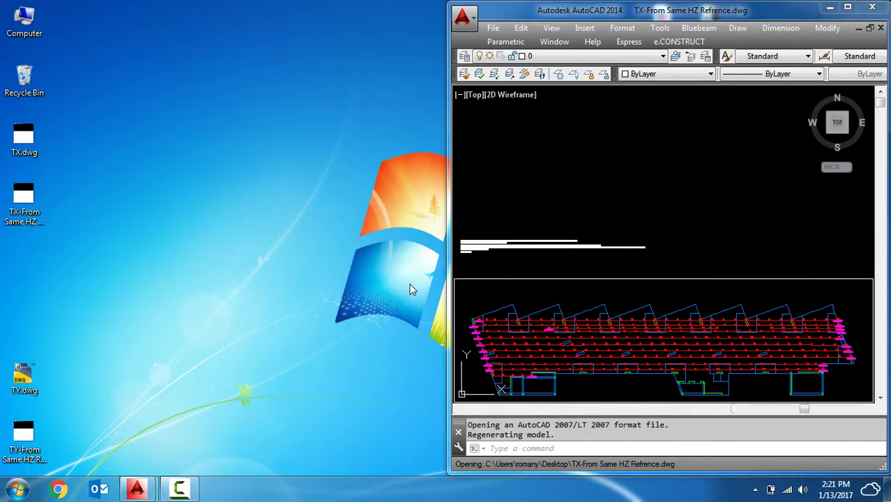
scroll(657, 334, "up", 10)
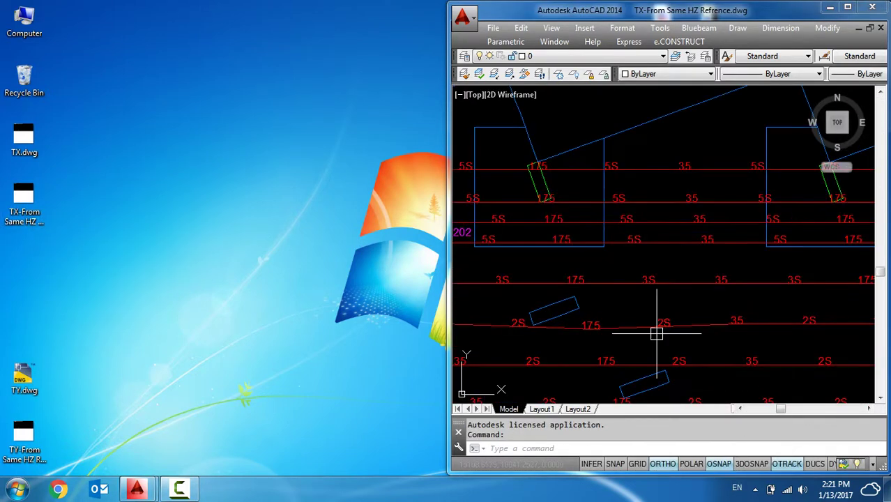
scroll(615, 333, "up", 2)
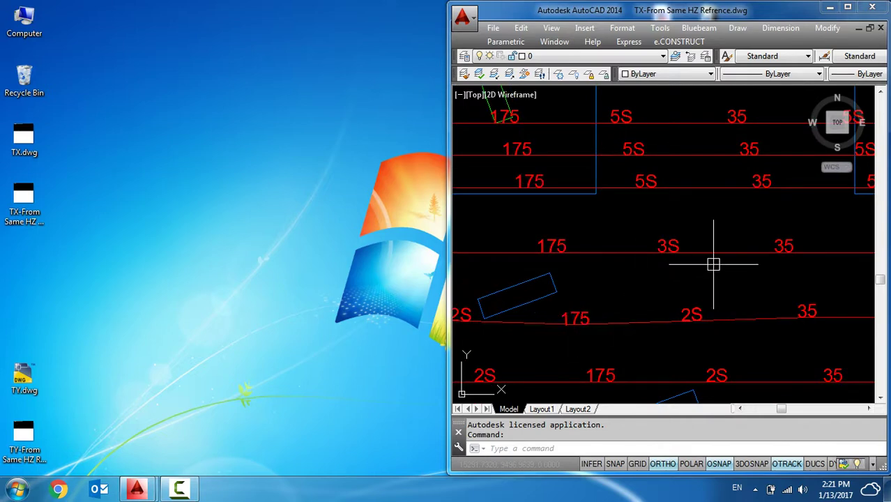
middle_click_drag(556, 243, 567, 257)
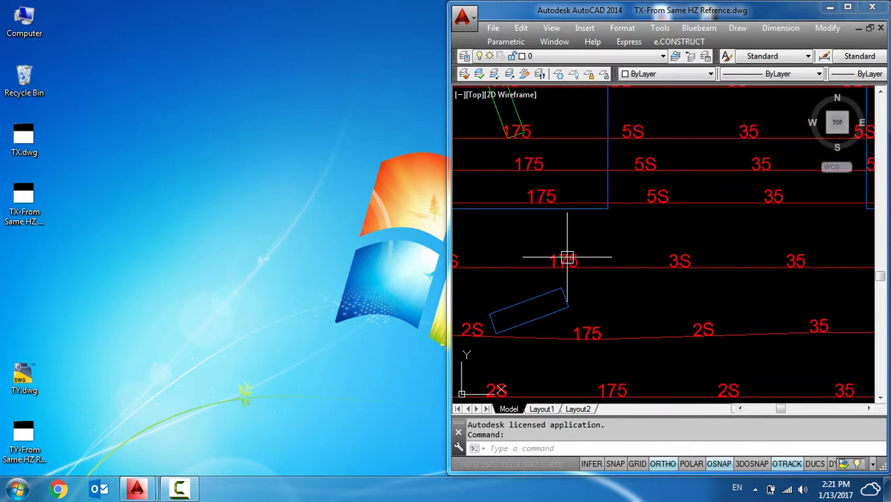
scroll(571, 230, "down", 3)
scroll(558, 199, "up", 1)
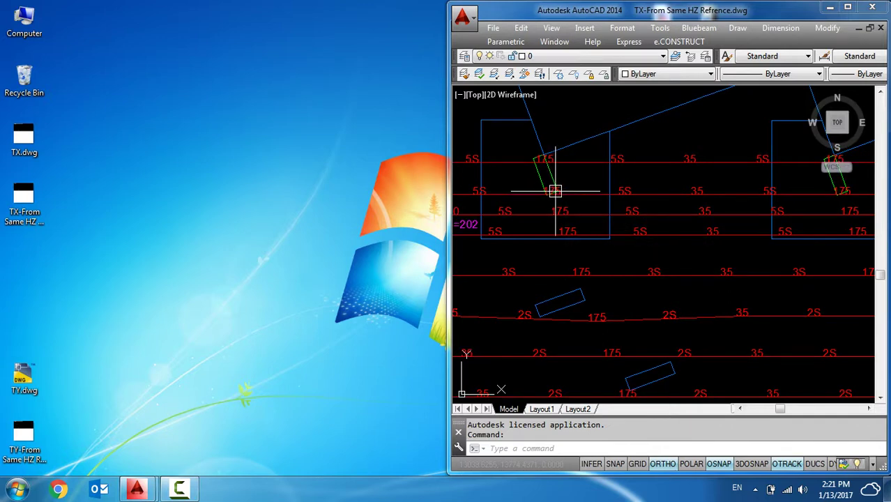
scroll(554, 188, "up", 5)
scroll(561, 193, "down", 5)
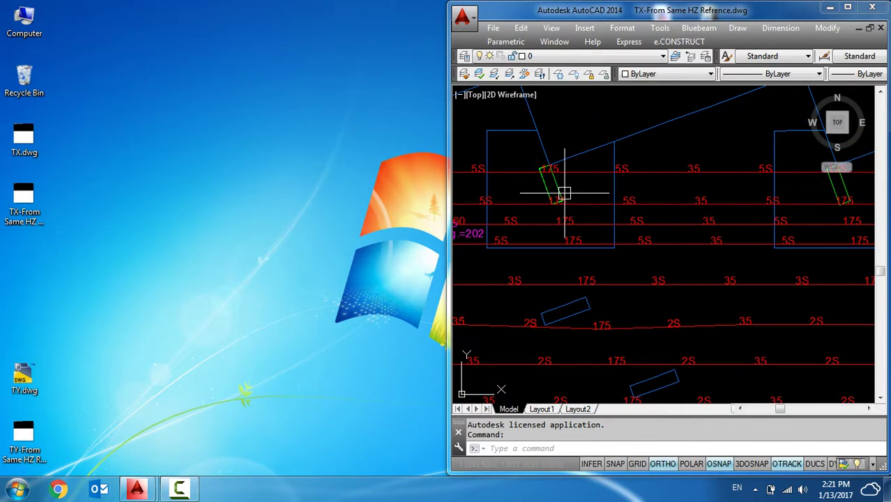
Step: Tile the two tendon drawings vertically and compare them side by side
left_click(842, 9)
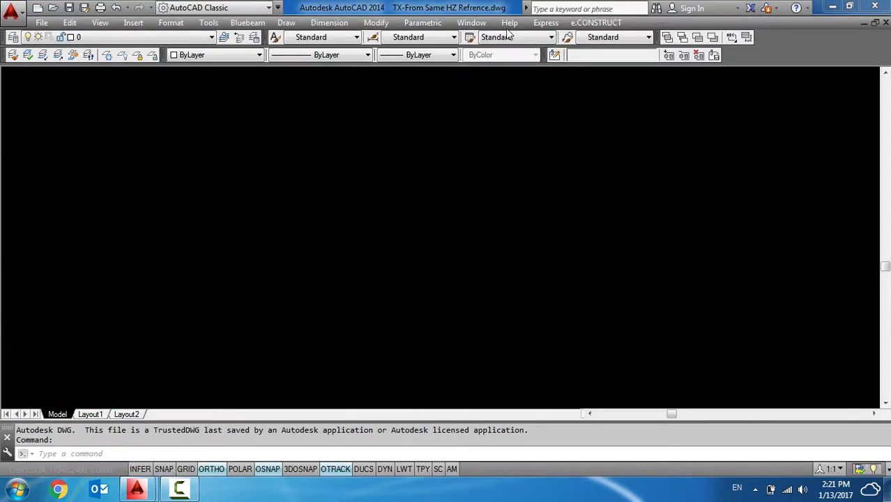
left_click(472, 22)
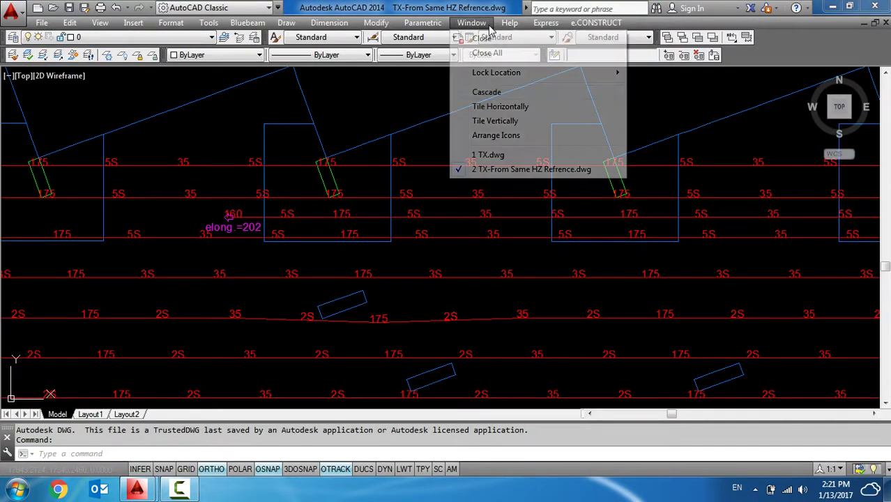
left_click(494, 121)
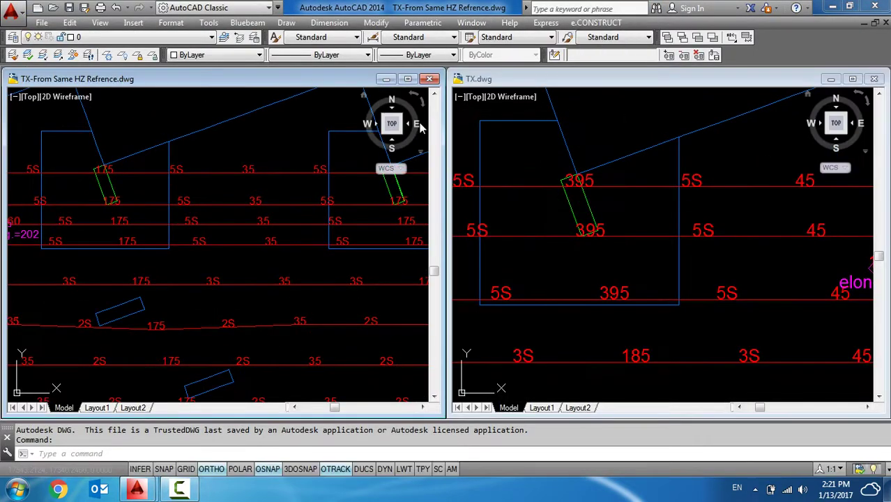
left_click(561, 216)
middle_click_drag(551, 225, 561, 220)
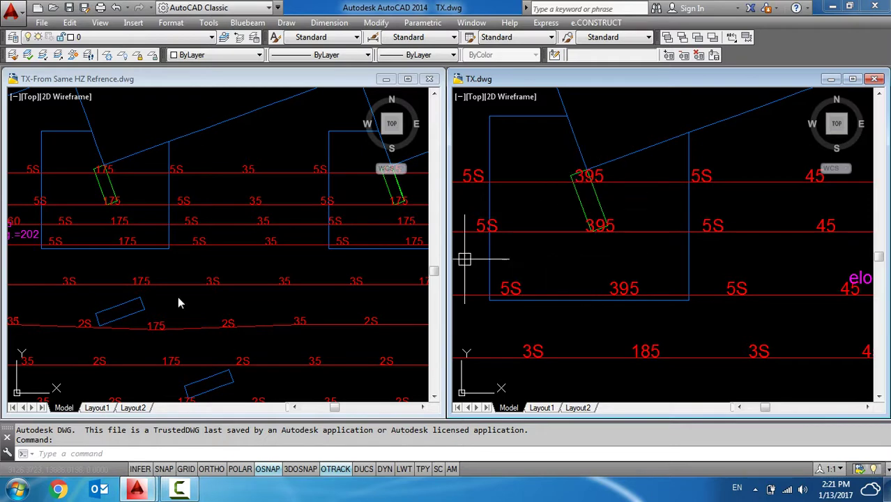
left_click(143, 247)
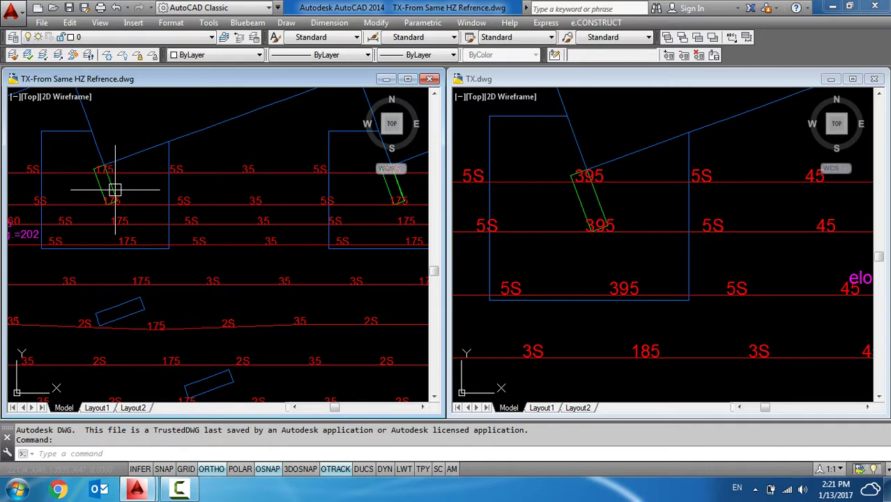
Step: Close both drawings without saving and exit AutoCAD
left_click(873, 80)
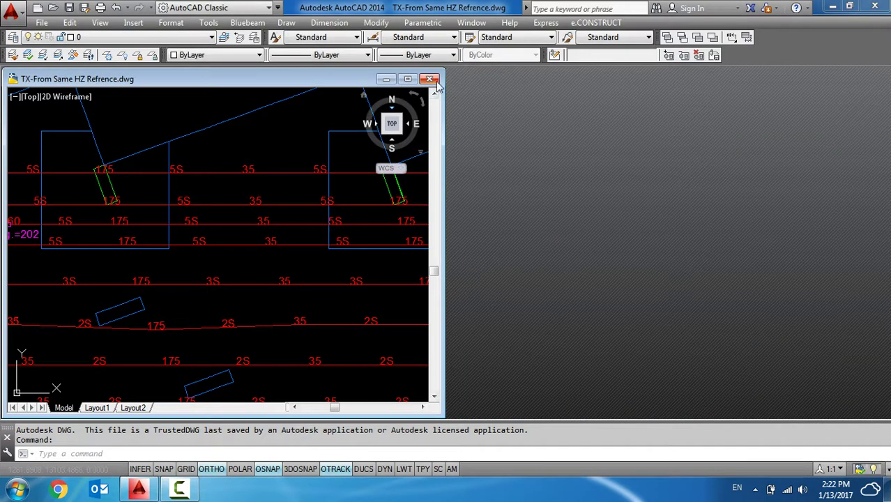
left_click(429, 79)
left_click(490, 273)
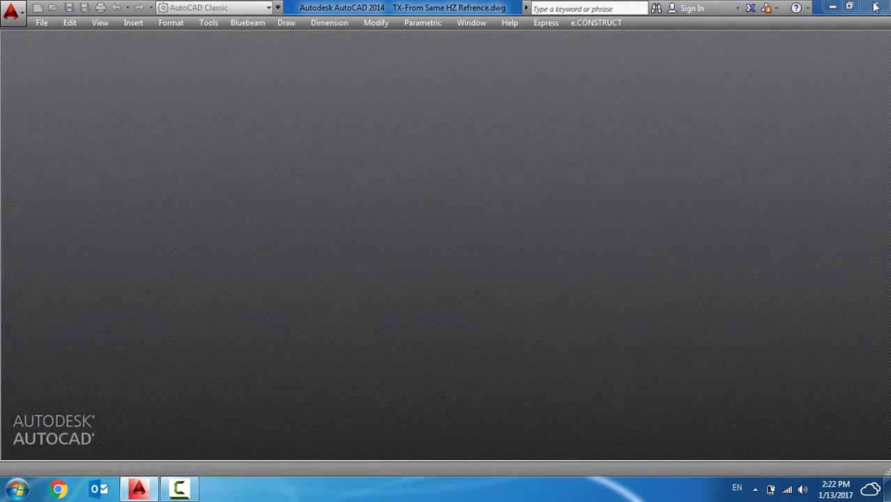
left_click(834, 7)
Step: Open 3-Generate Tendons Drawing-20161109.3dm in Rhino from the Grasshopper folder
double_click(725, 27)
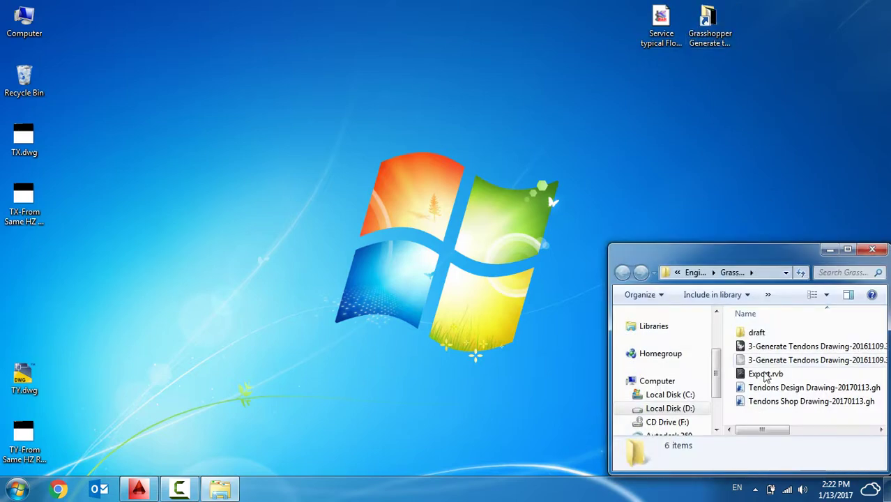
left_click(775, 348)
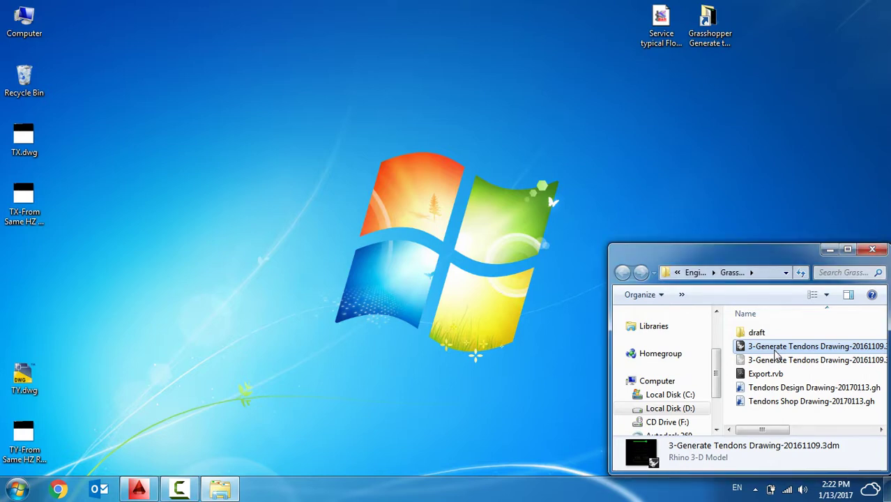
double_click(775, 351)
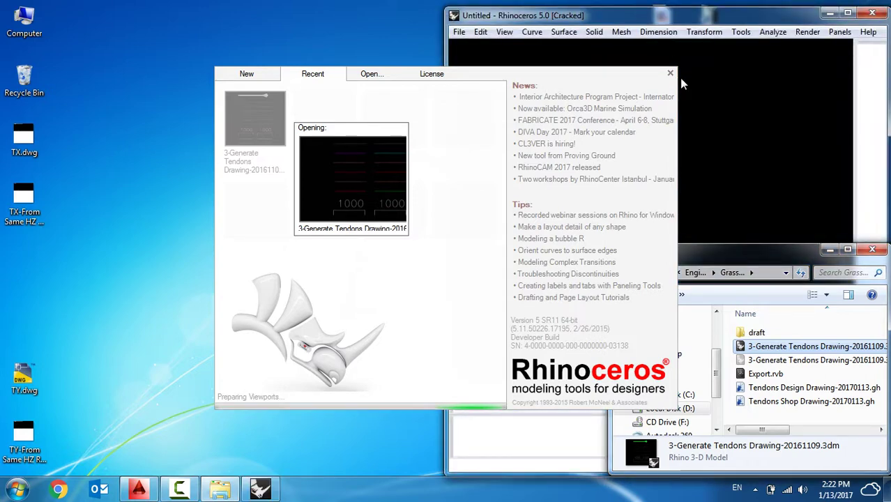
Step: Import TX-From Same HZ Refrence.dwg into the Top viewport, then launch Grasshopper
left_click(830, 249)
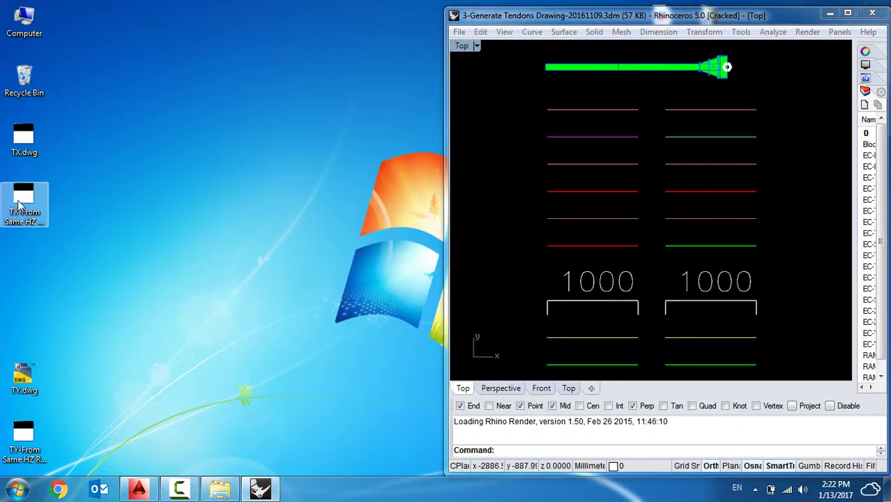
left_click_drag(19, 202, 690, 254)
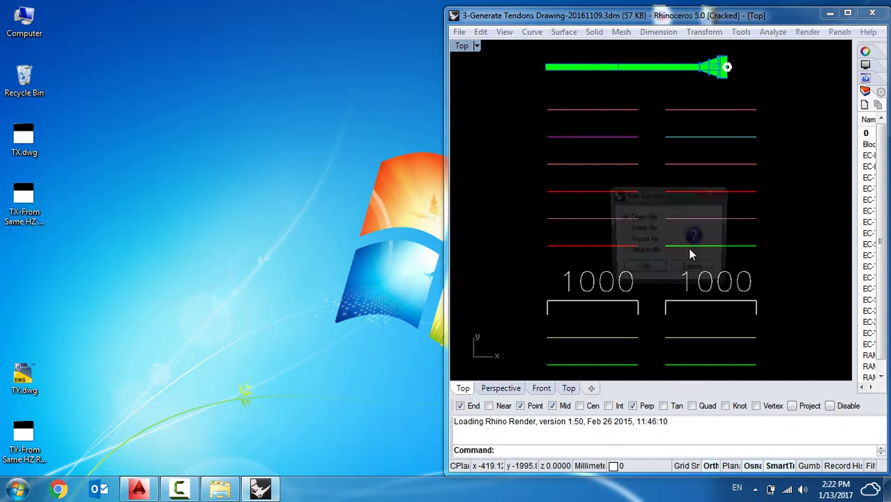
left_click(636, 242)
left_click(642, 271)
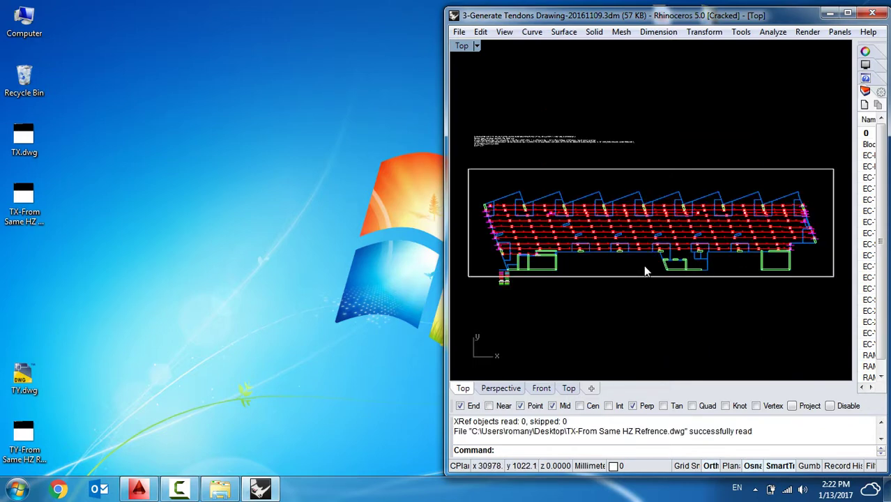
type("Grass")
key("Return")
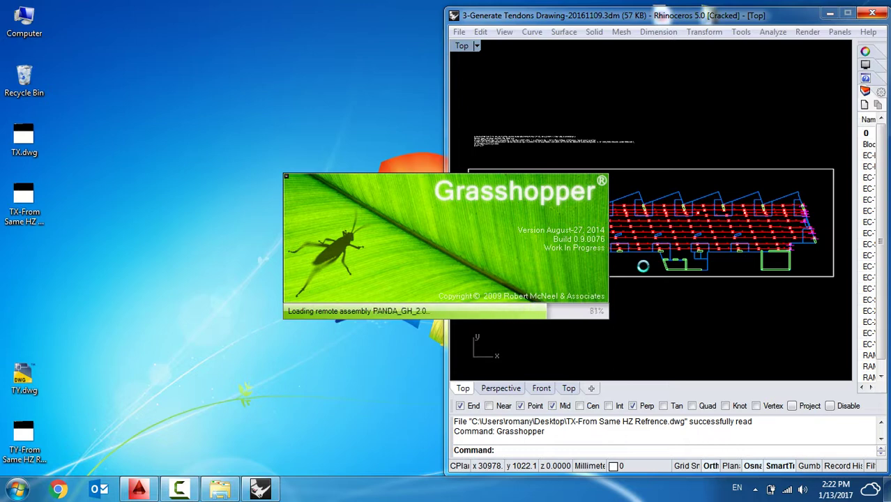
Step: Drag Tendons Shop Drawing-20170113.gh from Explorer onto the Grasshopper canvas
left_click(220, 491)
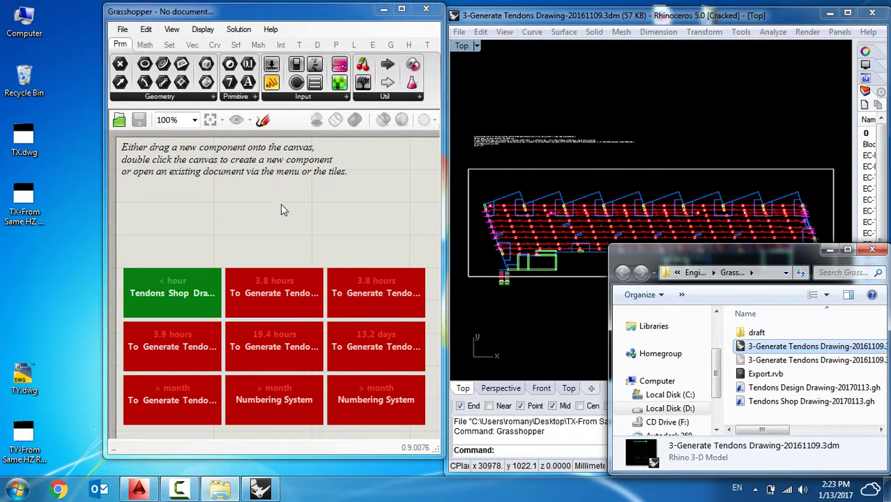
left_click(791, 403)
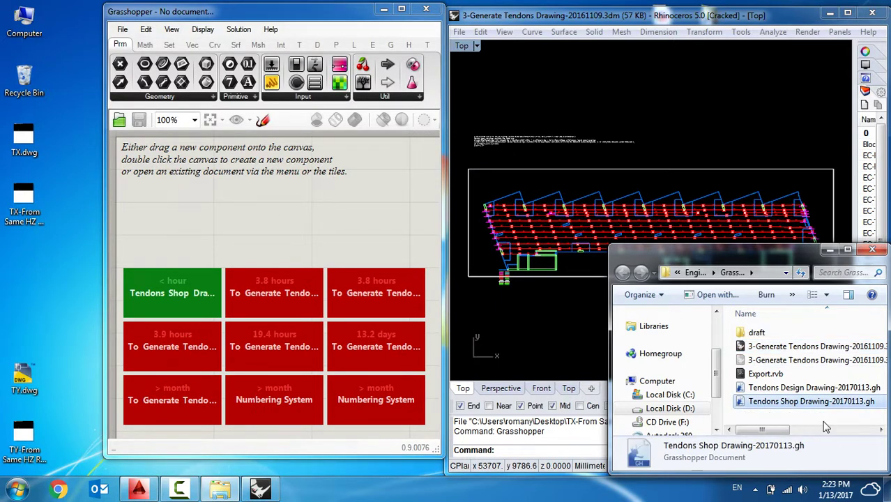
mouse_move(825, 405)
left_mouse_down()
mouse_move(540, 333)
mouse_move(393, 237)
left_mouse_up()
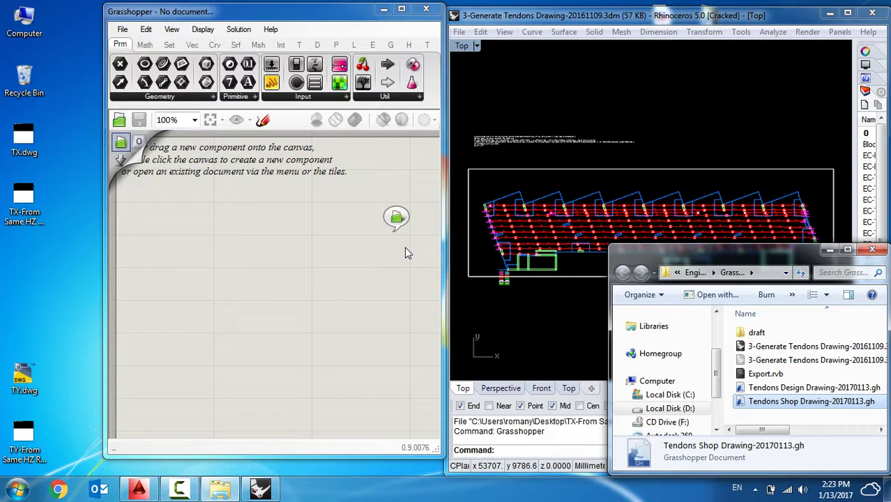
left_click_drag(409, 253, 367, 262)
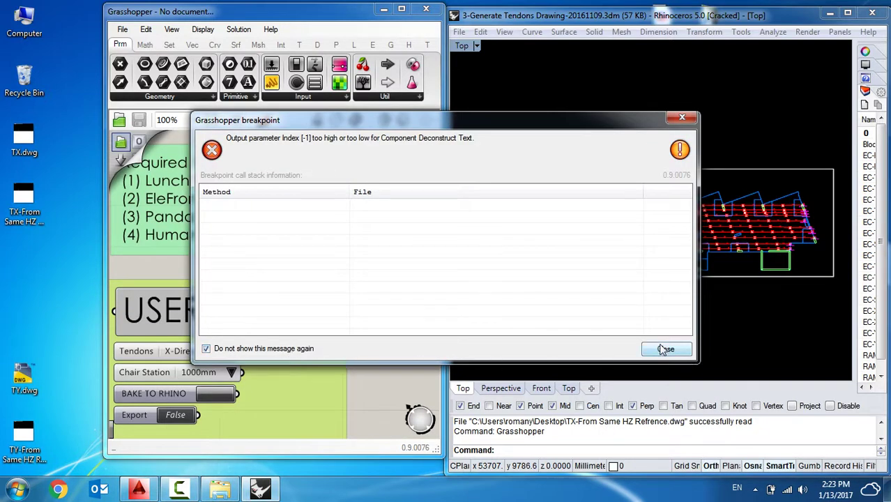
Step: Dismiss both Grasshopper loading error dialogs and let the definition finish solving
left_click(662, 348)
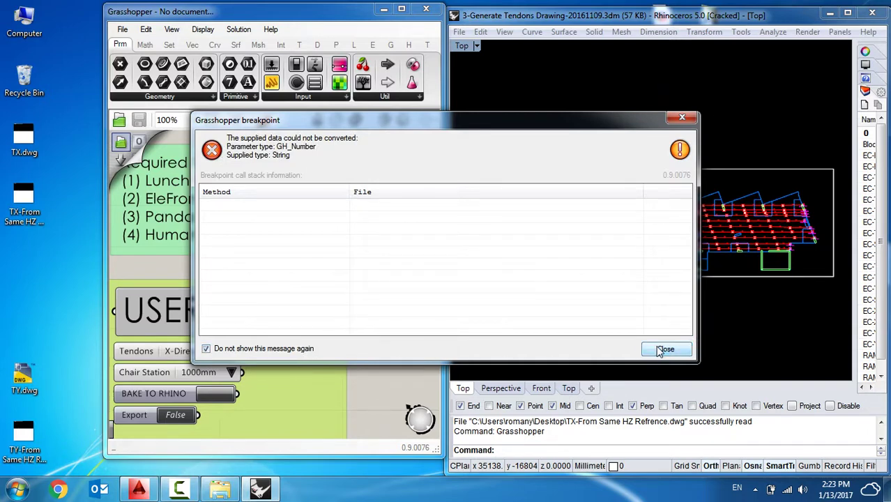
left_click(662, 350)
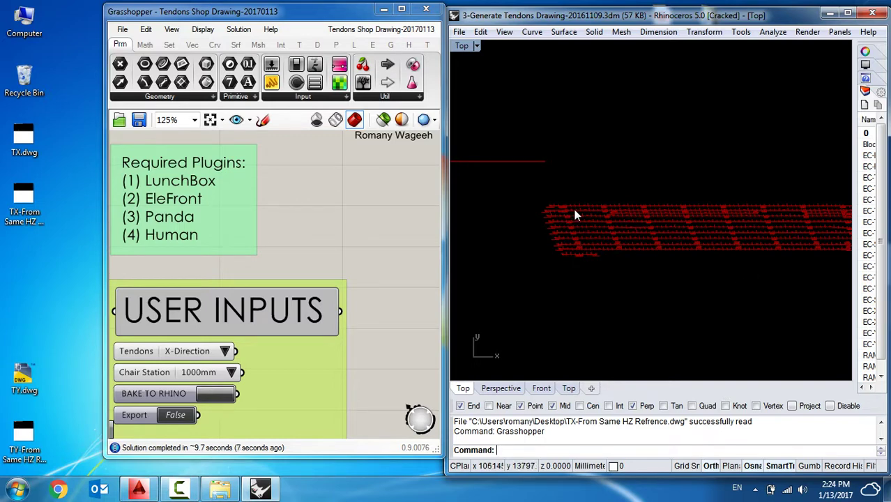
scroll(579, 208, "up", 1)
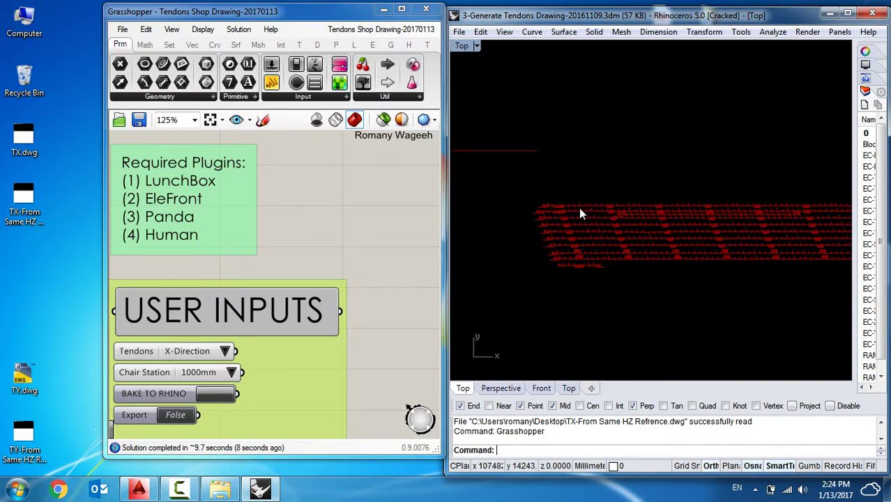
scroll(578, 208, "up", 1)
scroll(579, 208, "up", 1)
scroll(578, 208, "up", 1)
scroll(612, 200, "up", 1)
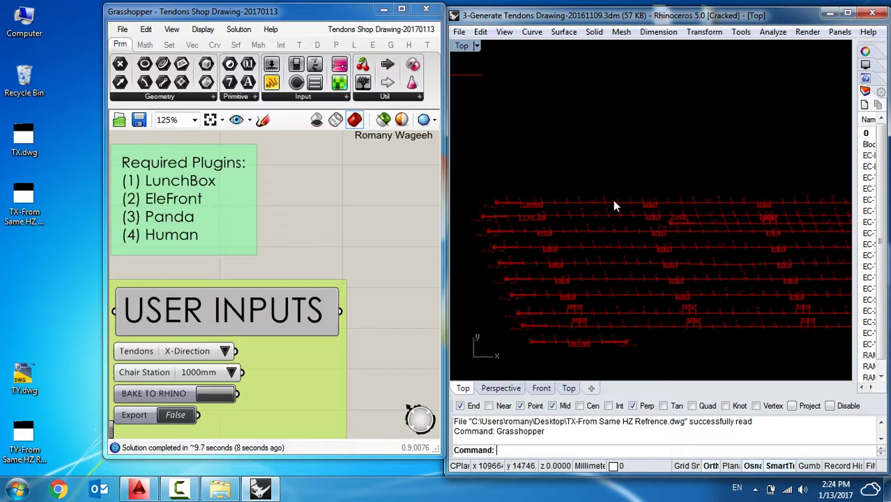
Step: Zoom into the Top viewport to read tendon labels such as 175, 140 and 35
scroll(644, 201, "up", 1)
scroll(647, 197, "up", 1)
scroll(649, 200, "up", 1)
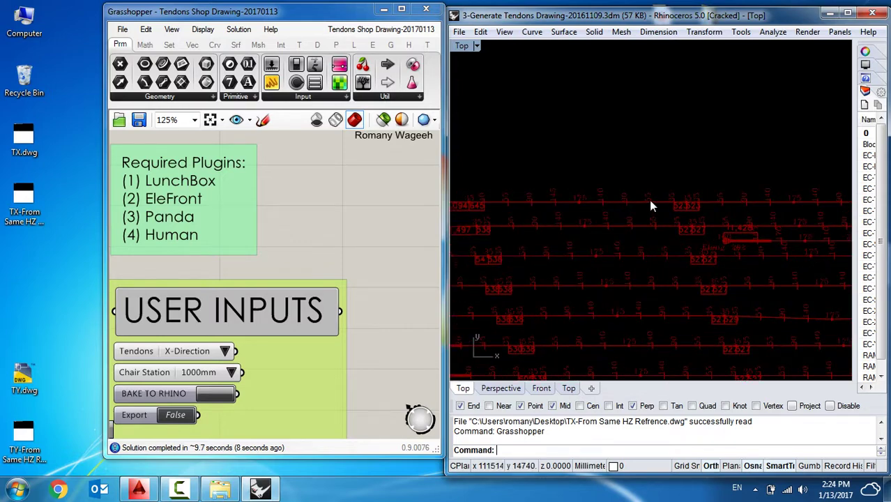
scroll(649, 200, "up", 1)
scroll(647, 199, "up", 1)
scroll(646, 200, "up", 1)
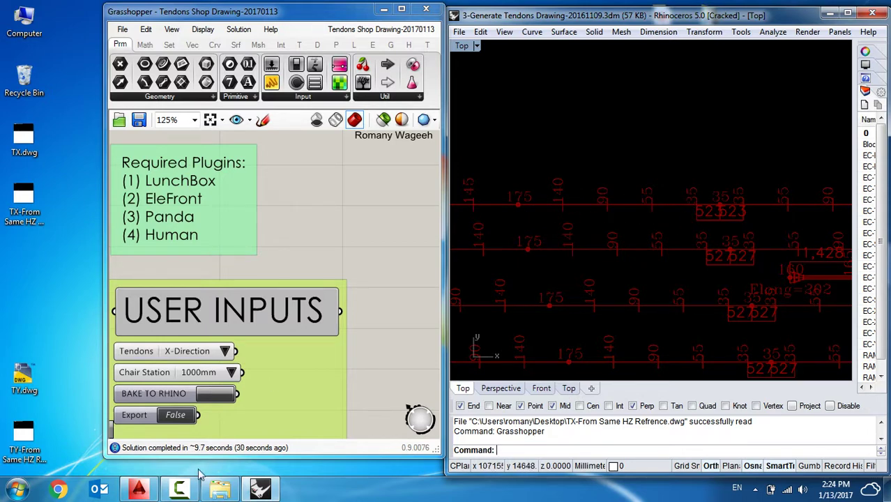
left_click(231, 374)
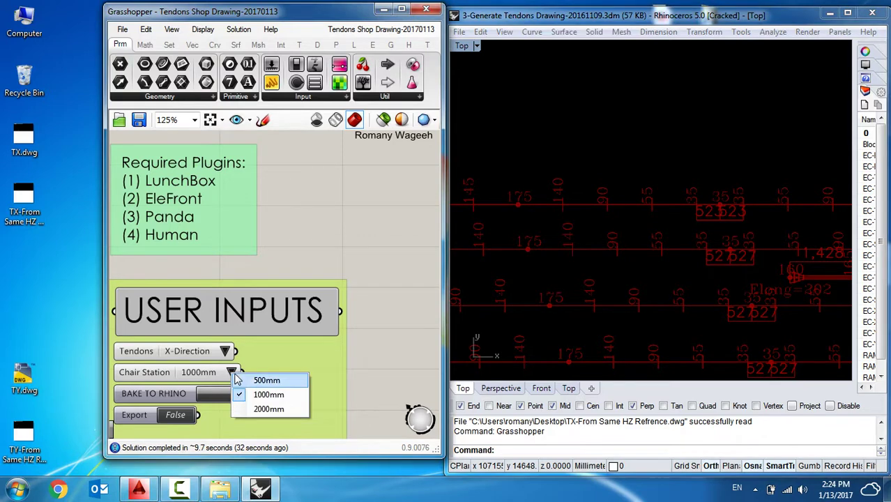
left_click(241, 383)
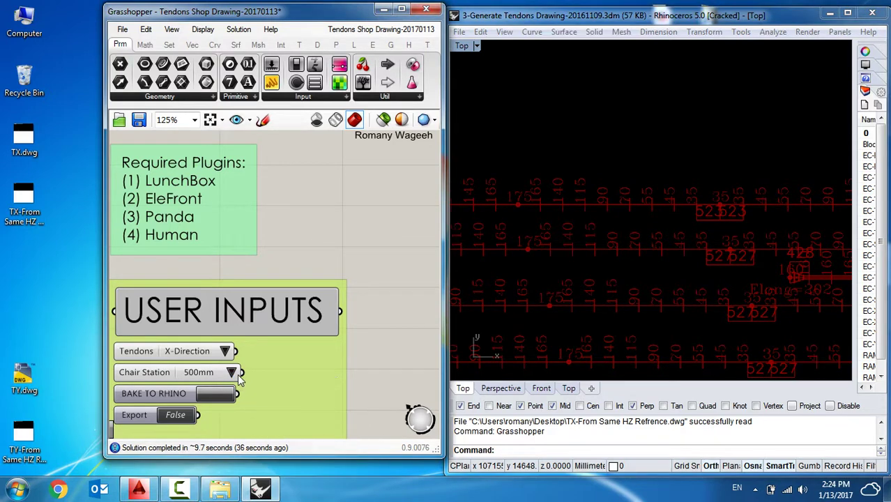
left_click(233, 376)
left_click(242, 399)
left_click(225, 352)
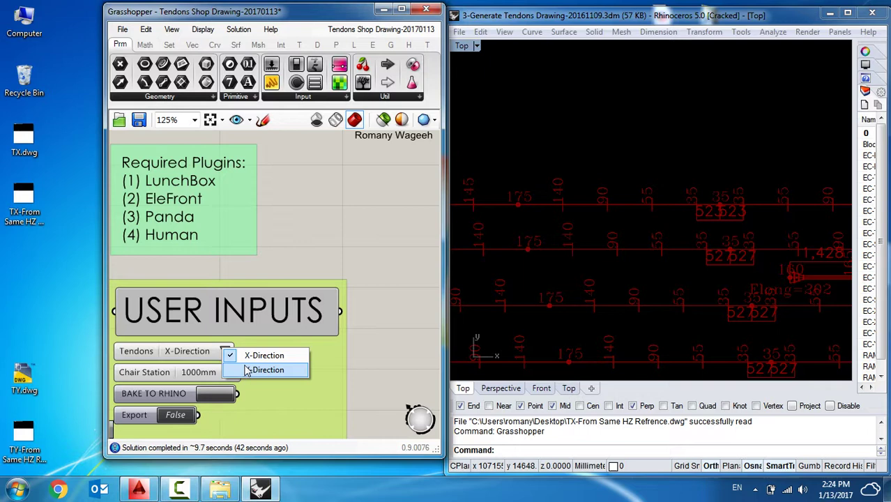
left_click(257, 375)
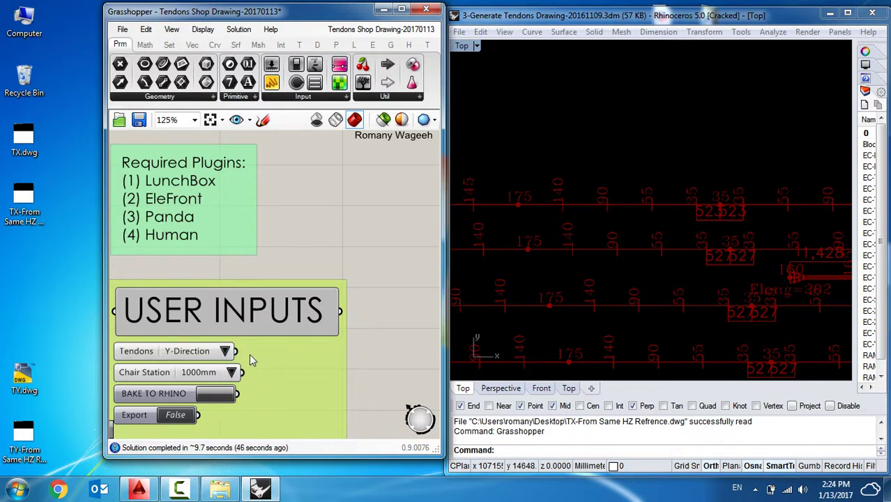
left_click(225, 351)
Step: Bake the X-direction tendon drawing and name its DWG export TX
left_click(216, 396)
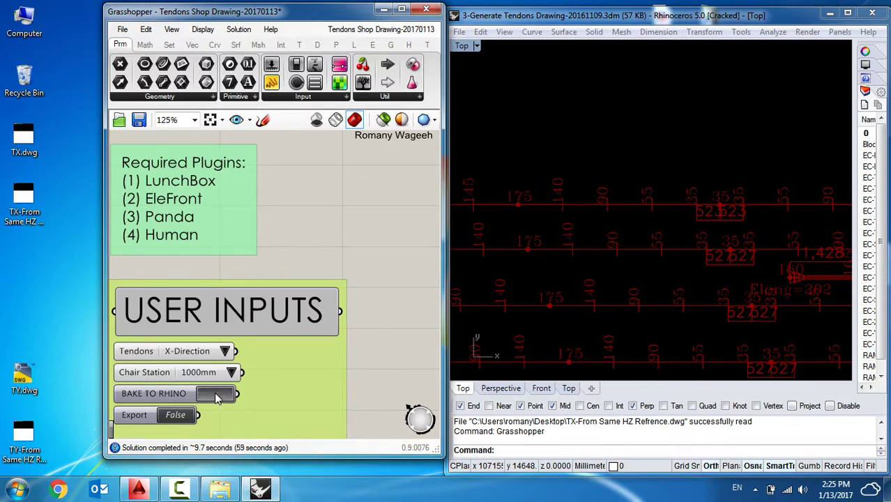
left_click(186, 416)
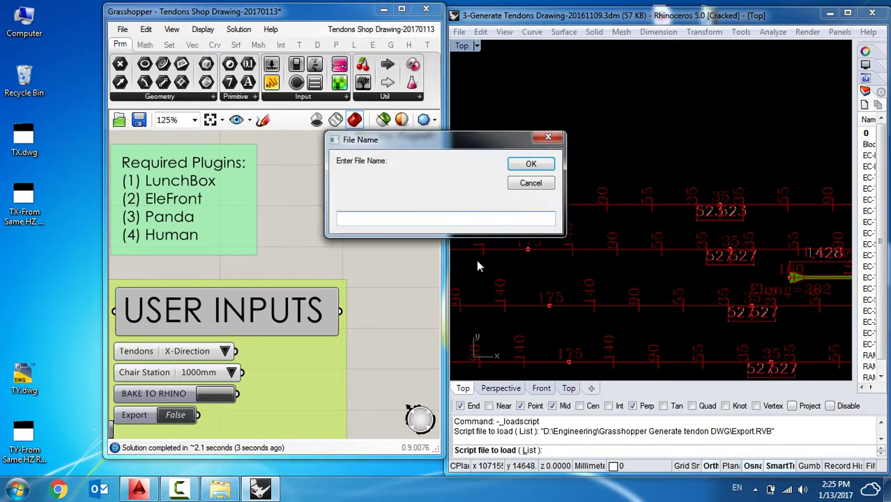
type("TX")
left_click(533, 163)
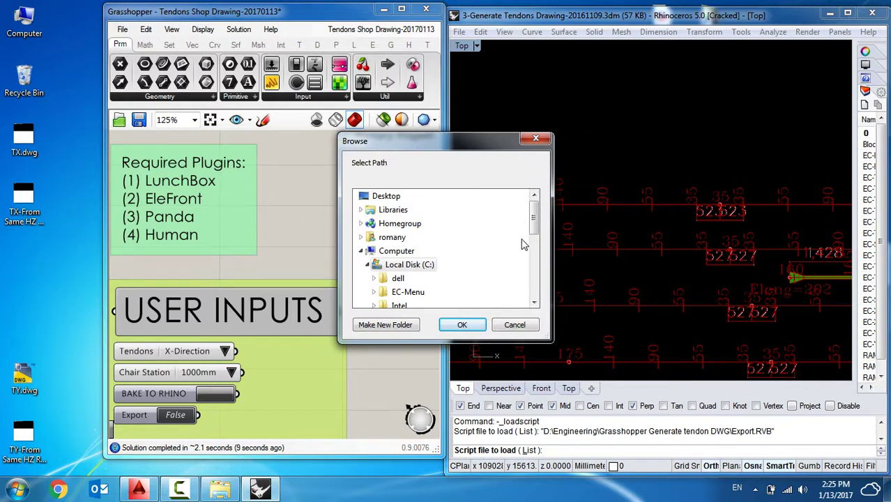
Step: Save the export into a new SD folder on the Desktop
left_click(388, 198)
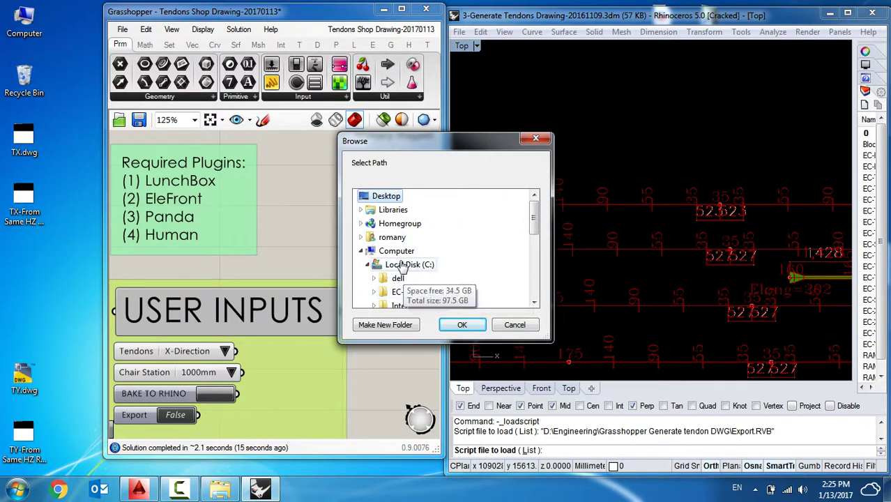
left_click(408, 326)
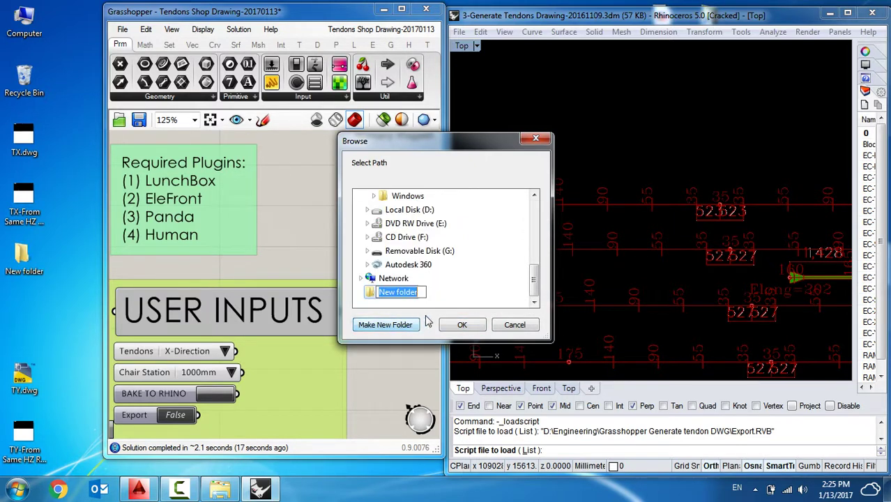
type("SD")
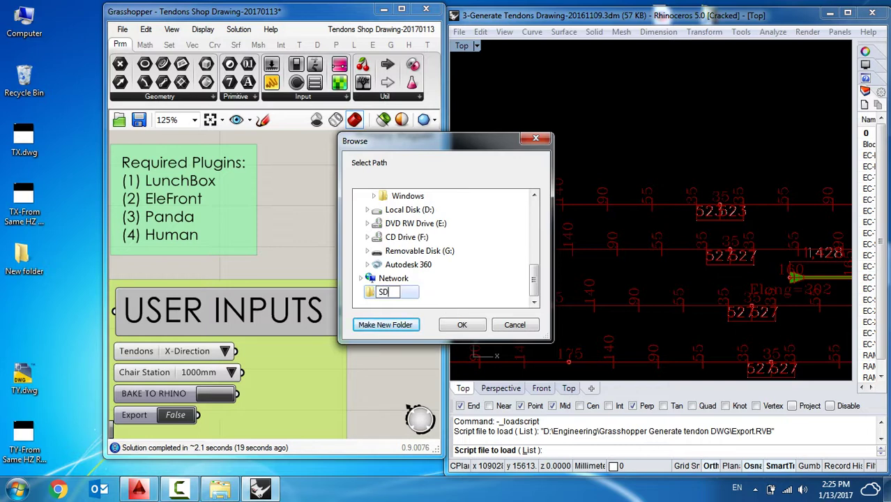
key("Return")
key("Return")
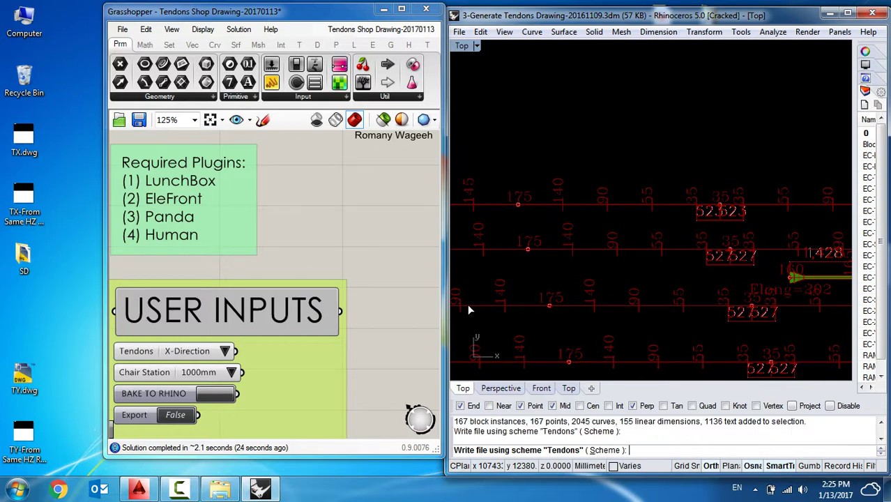
Step: Write TX.dwg with the Tendons scheme and dismiss the export messages
key("Return")
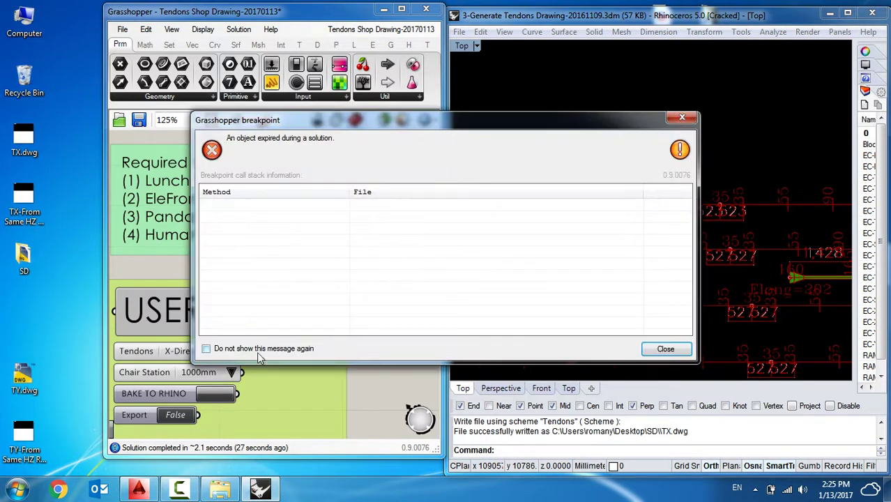
left_click(257, 348)
left_click(666, 349)
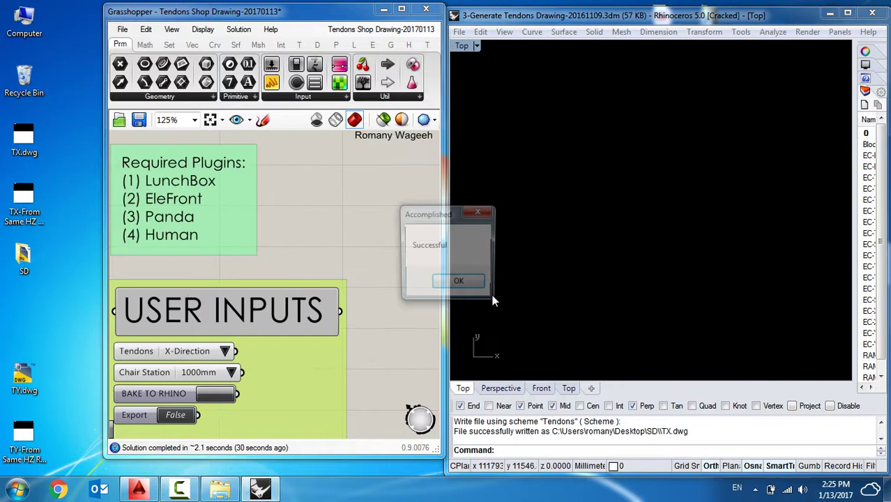
left_click(471, 285)
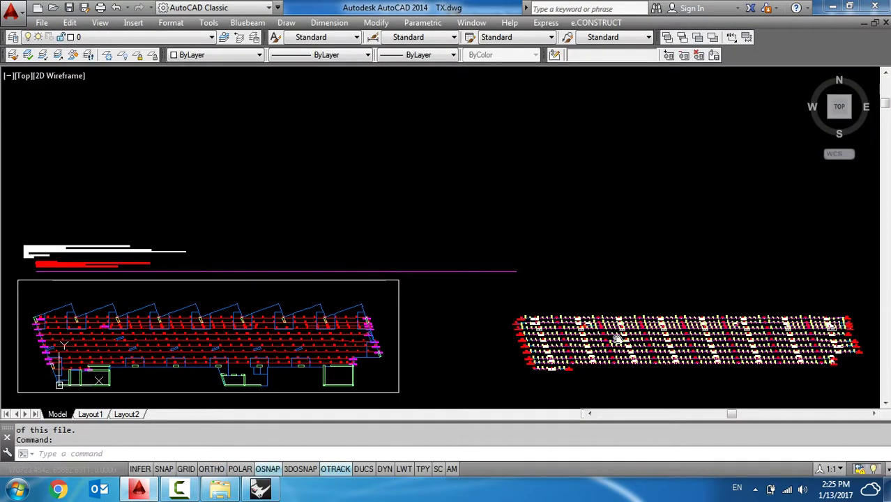
scroll(617, 340, "up", 2)
scroll(453, 293, "up", 3)
scroll(294, 242, "up", 3)
scroll(265, 190, "up", 1)
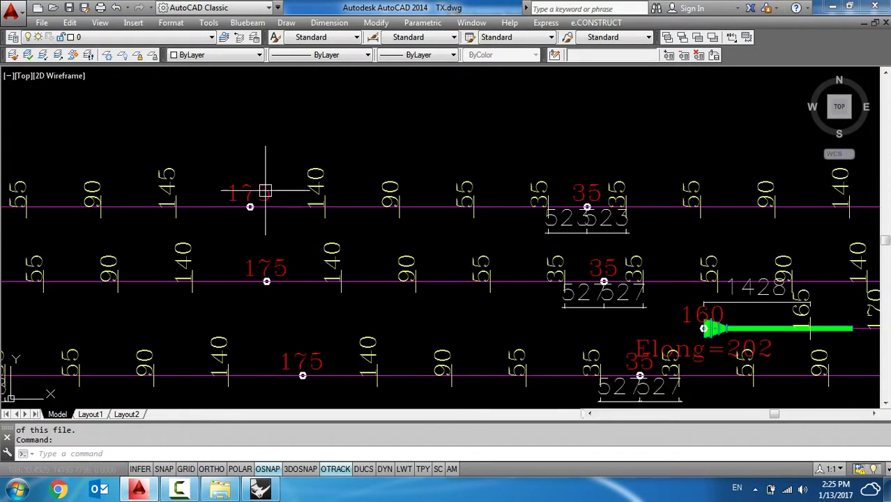
mouse_move(555, 252)
middle_mouse_down()
mouse_move(530, 258)
mouse_move(427, 244)
middle_mouse_up()
scroll(453, 216, "up", 2)
left_click(484, 221)
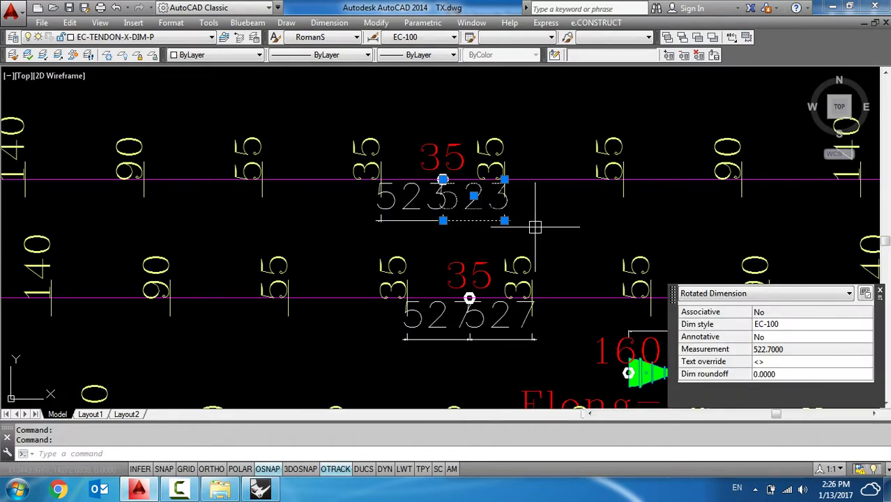
key("Escape")
scroll(593, 224, "down", 2)
middle_click_drag(632, 238, 304, 242)
left_click(534, 189)
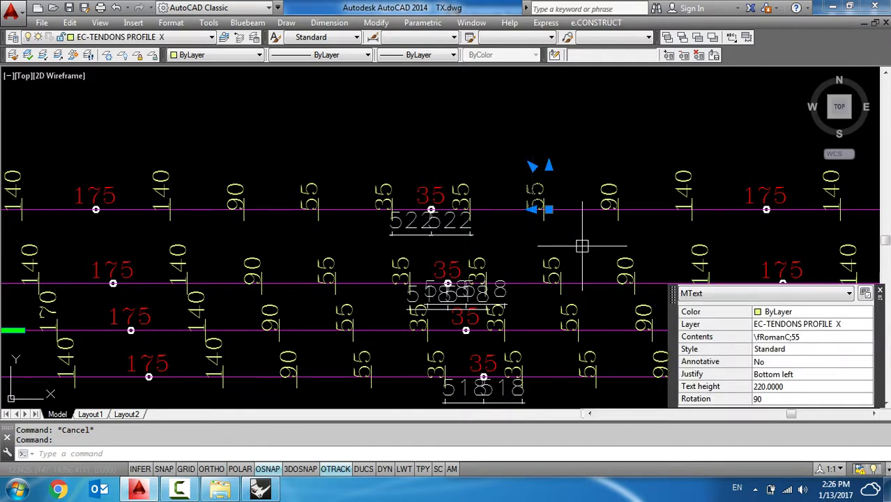
middle_click_drag(582, 246, 330, 257)
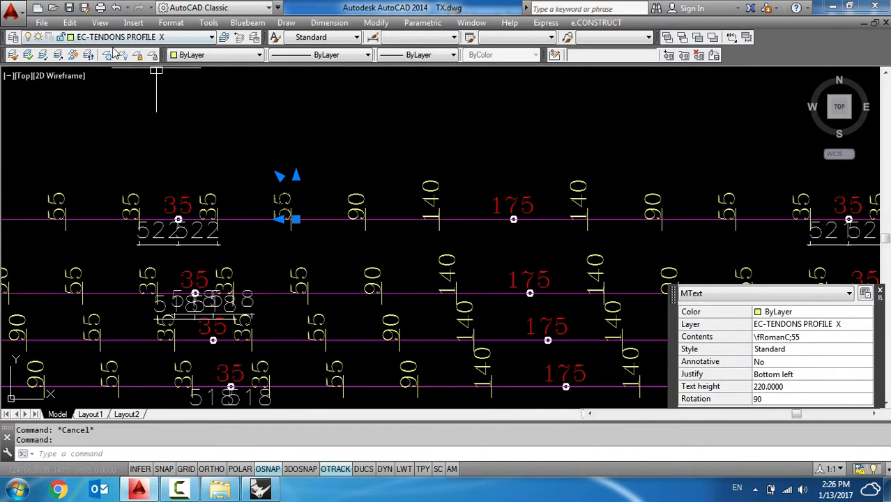
middle_click_drag(446, 241, 343, 248)
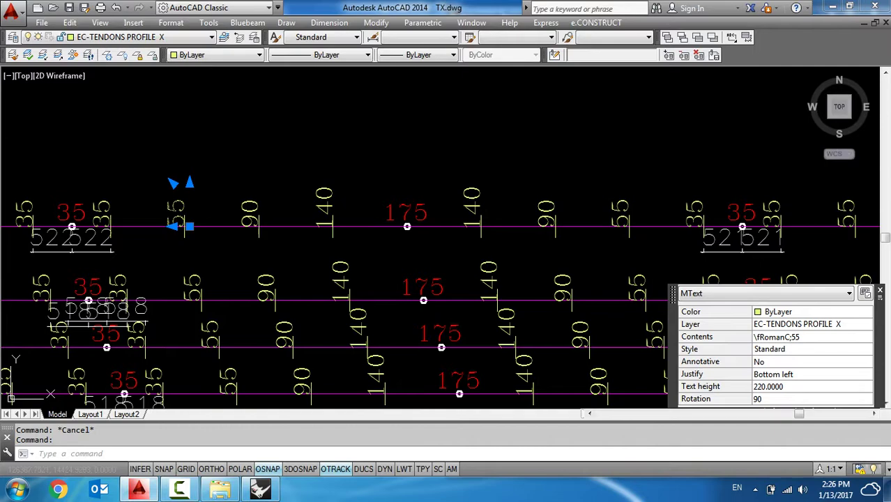
key("Escape")
left_click(414, 208)
key("Escape")
middle_click_drag(487, 243, 364, 211)
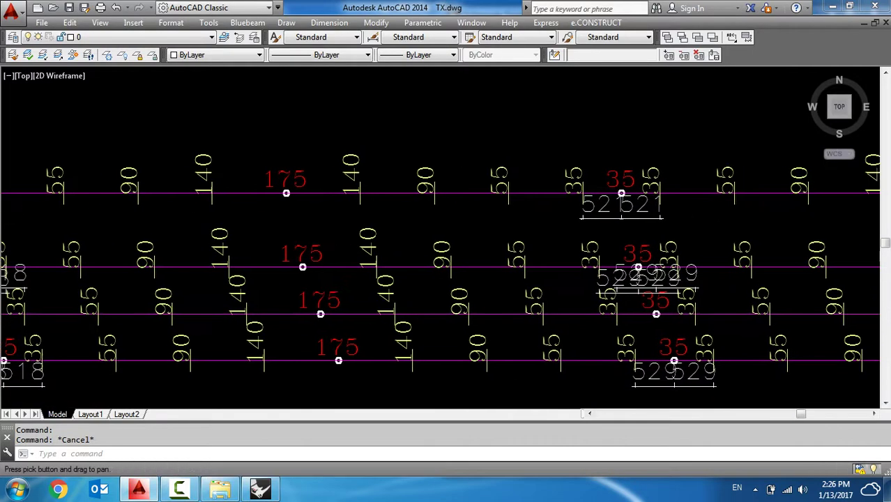
left_click(590, 218)
middle_click_drag(590, 218, 360, 221)
middle_click_drag(454, 279, 290, 265)
middle_click_drag(632, 286, 521, 285)
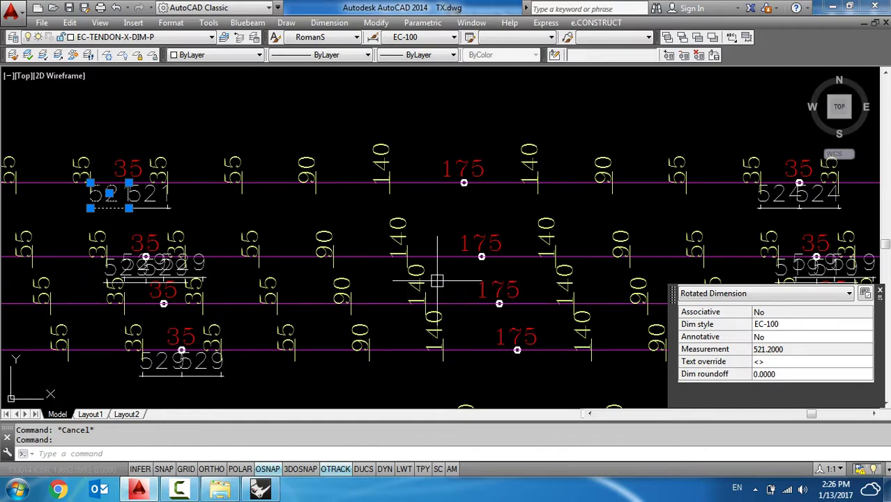
scroll(435, 282, "down", 2)
mouse_move(435, 283)
middle_mouse_down()
mouse_move(437, 319)
mouse_move(428, 255)
middle_mouse_up()
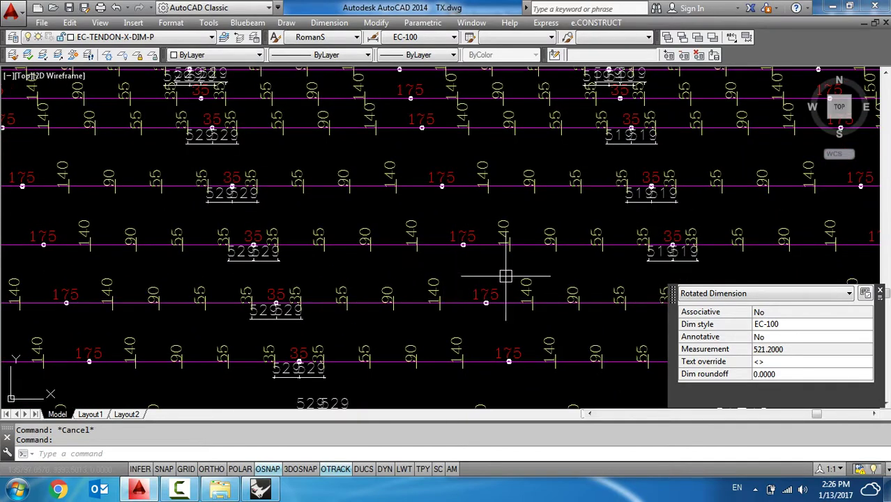
middle_click_drag(507, 273, 459, 244)
key("Escape")
scroll(459, 244, "down", 3)
scroll(454, 318, "up", 1)
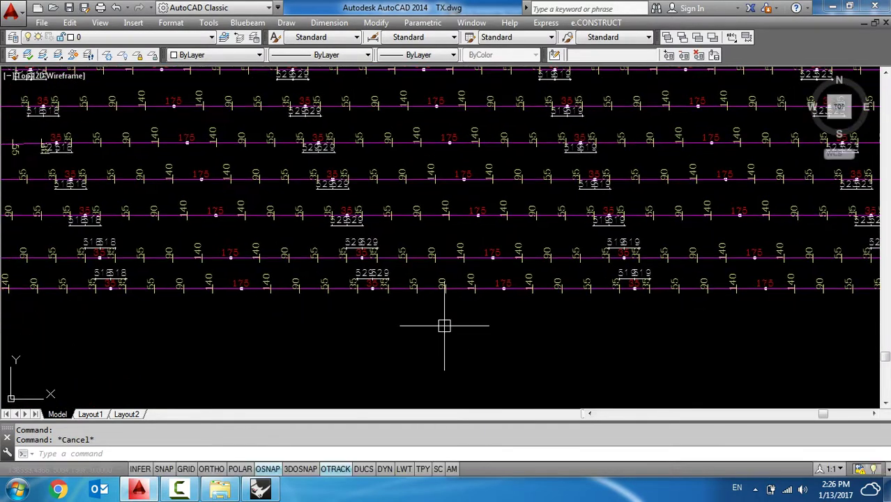
left_click(400, 349)
scroll(399, 349, "down", 2)
scroll(329, 279, "down", 1)
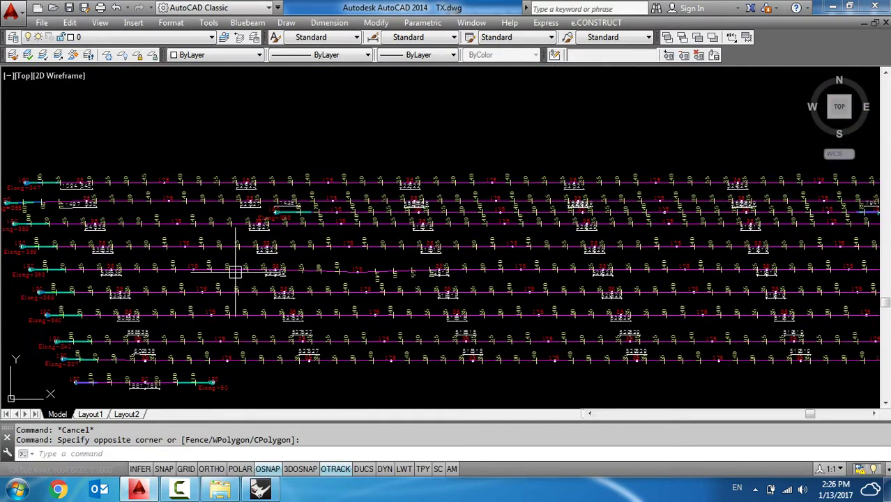
middle_click_drag(233, 268, 503, 270)
middle_click_drag(398, 298, 398, 205)
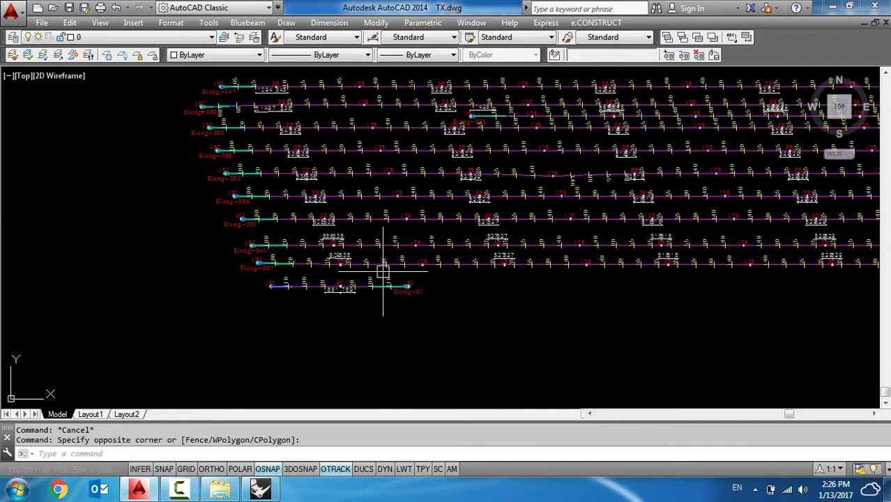
scroll(419, 269, "down", 1)
mouse_move(76, 286)
middle_mouse_down()
mouse_move(261, 253)
mouse_move(471, 282)
middle_mouse_up()
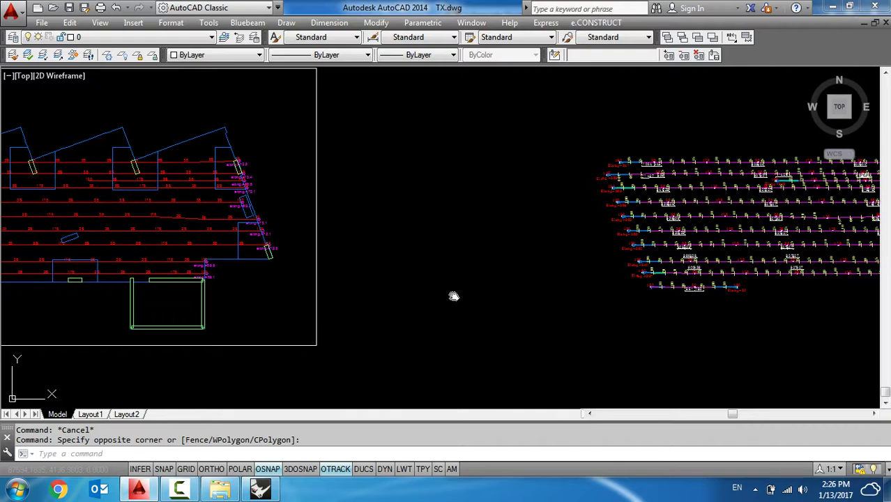
Step: Minimize AutoCAD and import TY-From Same HZ Referance.dwg into Rhino's Top view
left_click(832, 7)
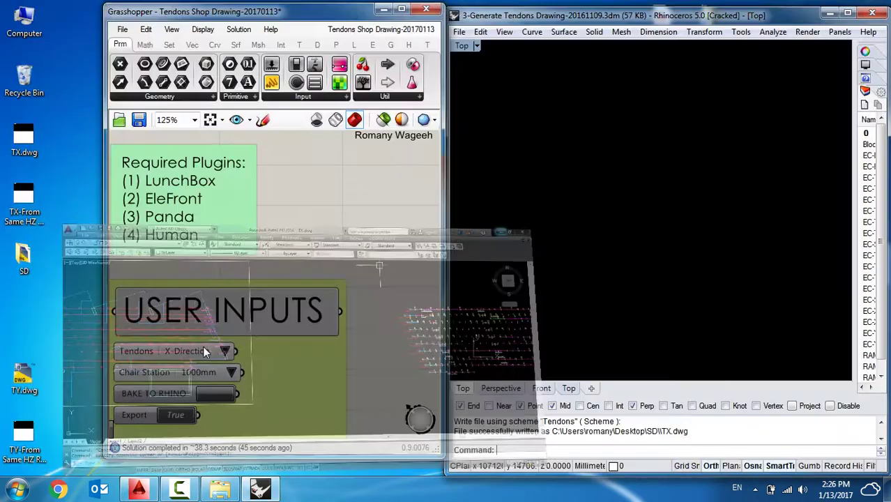
left_click(29, 440)
left_click_drag(29, 439, 588, 282)
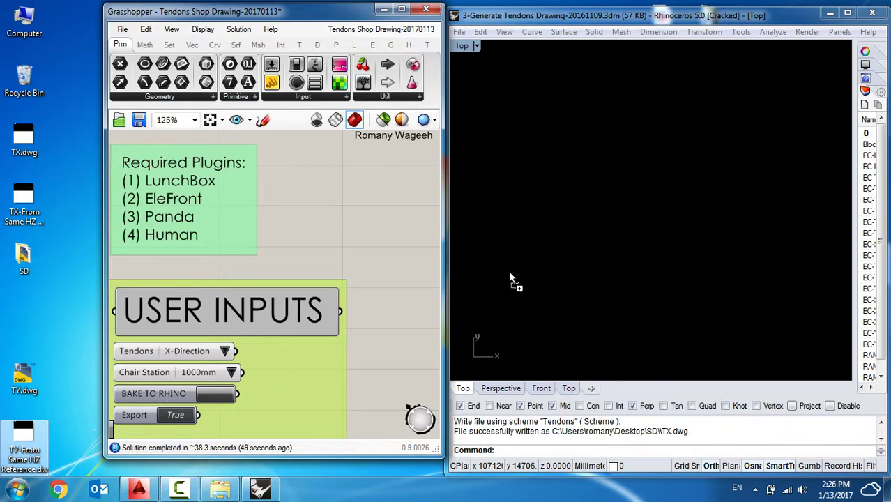
left_click(641, 272)
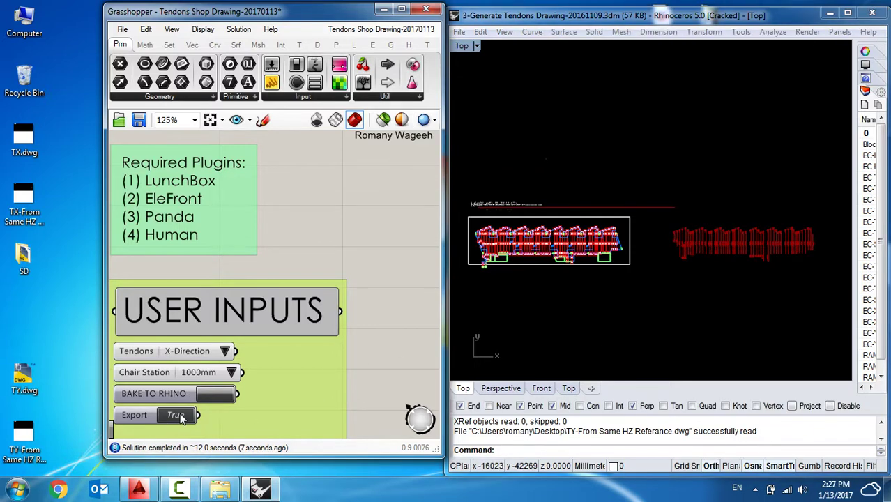
Step: Switch the Grasshopper Tendons value list to Y-Direction
left_click(224, 351)
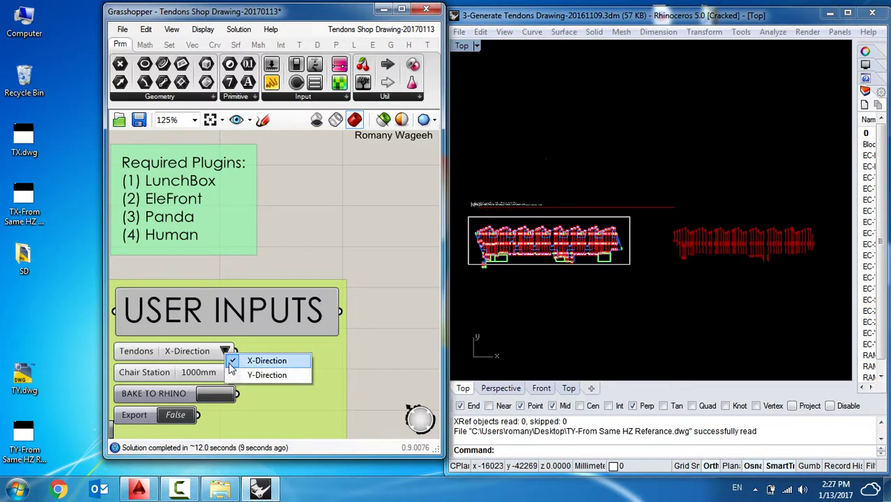
left_click(240, 373)
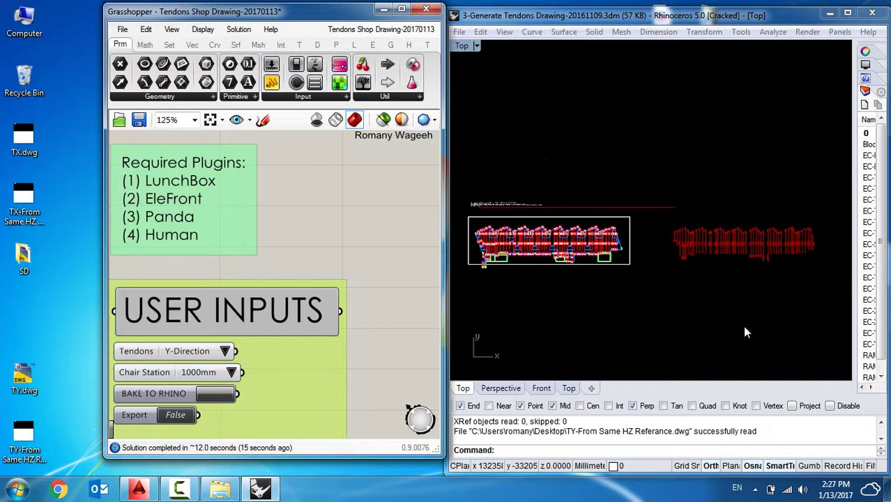
left_click(728, 282)
Step: Zoom into the Rhino Top viewport to read tendon labels like 1,185, 681 and 1,217
scroll(708, 231, "up", 1)
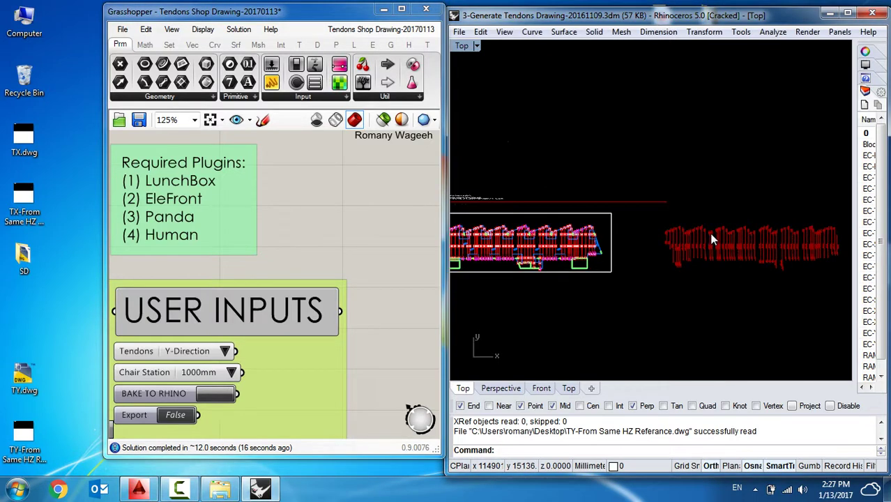
scroll(711, 237, "up", 1)
scroll(683, 242, "up", 1)
scroll(652, 239, "up", 1)
scroll(639, 243, "up", 1)
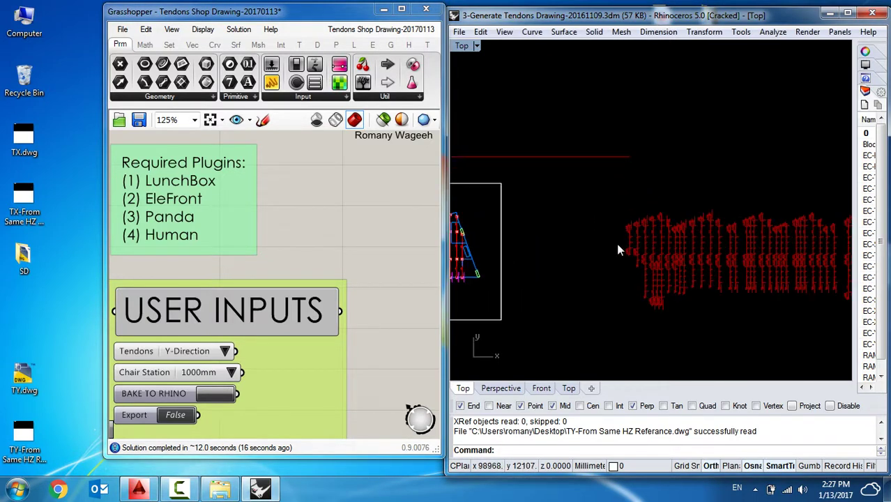
scroll(631, 242, "up", 1)
scroll(629, 239, "up", 1)
scroll(632, 235, "up", 1)
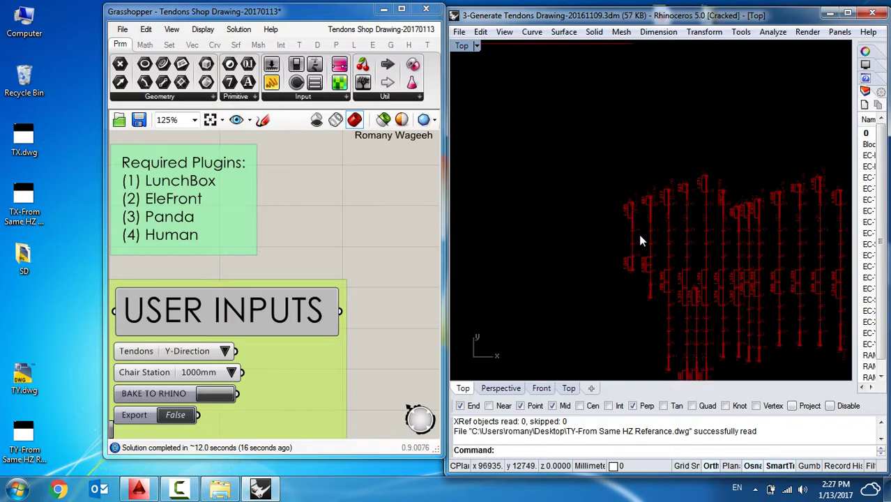
scroll(638, 233, "up", 1)
scroll(639, 233, "up", 1)
scroll(646, 235, "up", 1)
scroll(660, 233, "up", 1)
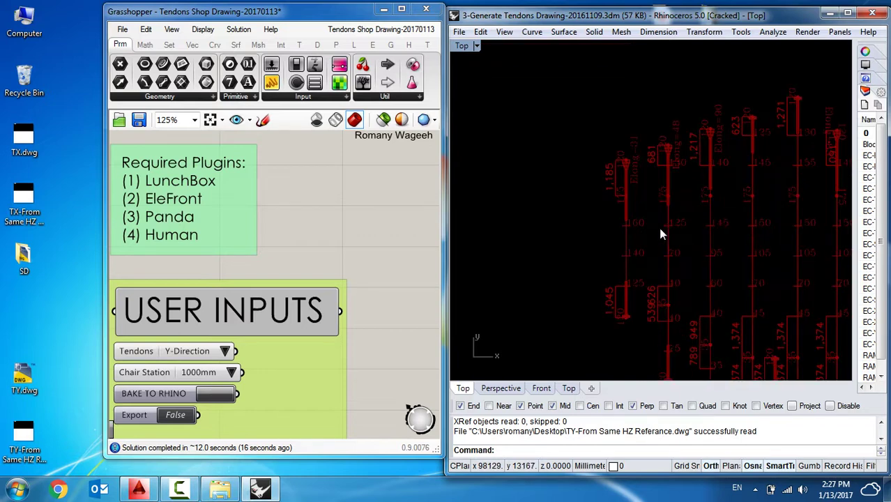
scroll(645, 240, "up", 1)
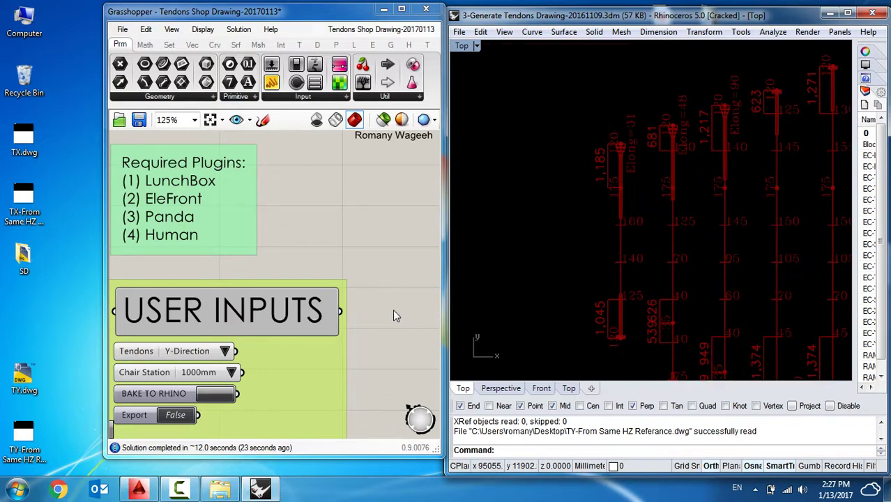
Step: Bake the Y-direction tendons and export them as TY-SD.dwg to Desktop SD with the Tendons scheme
left_click(216, 396)
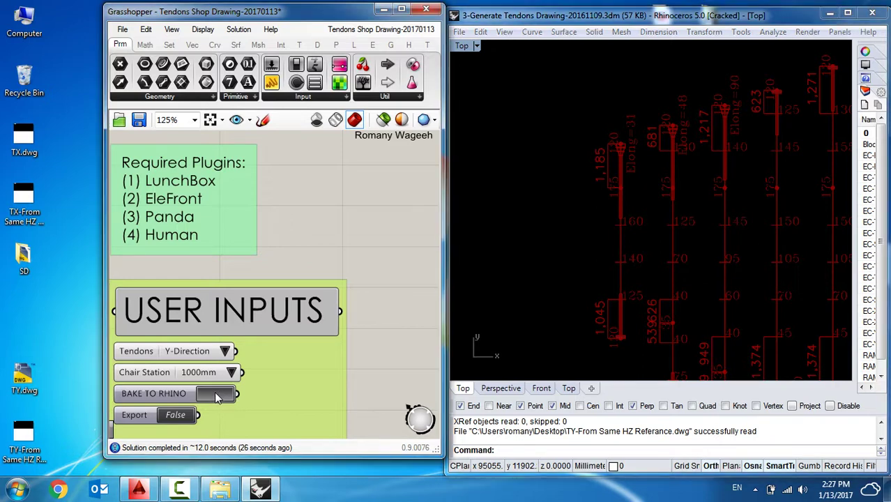
left_click(184, 416)
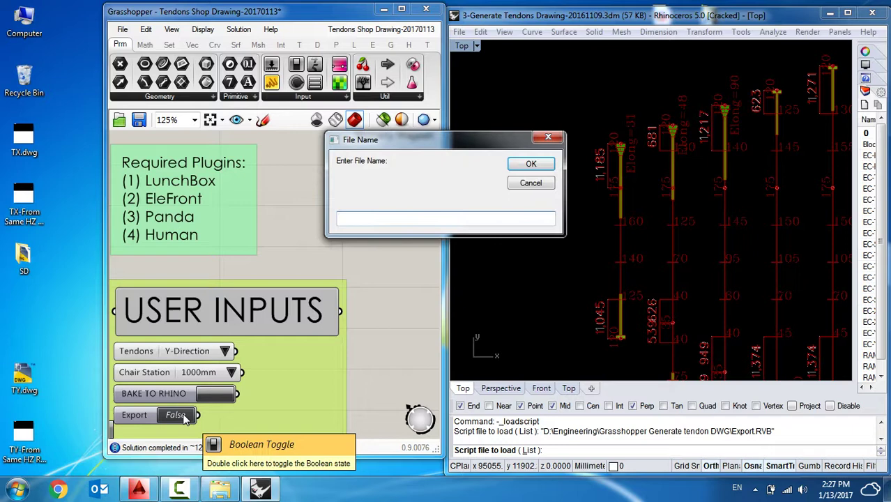
type("TY-SD")
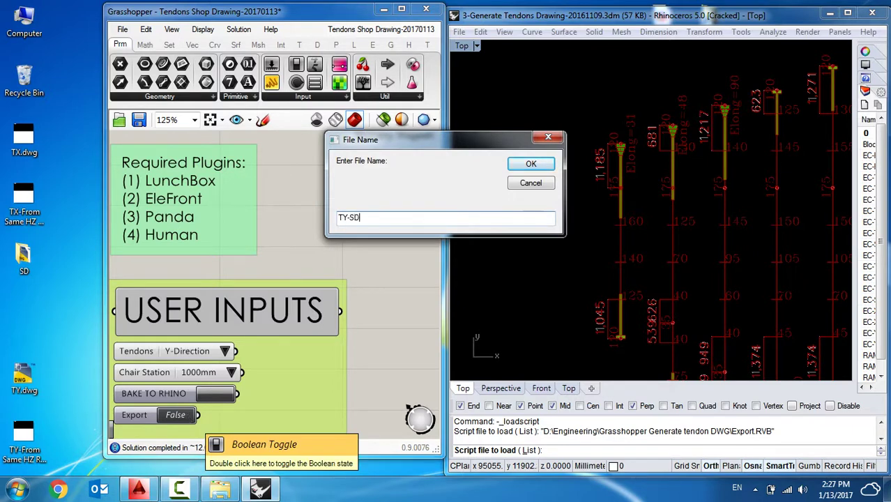
key("Return")
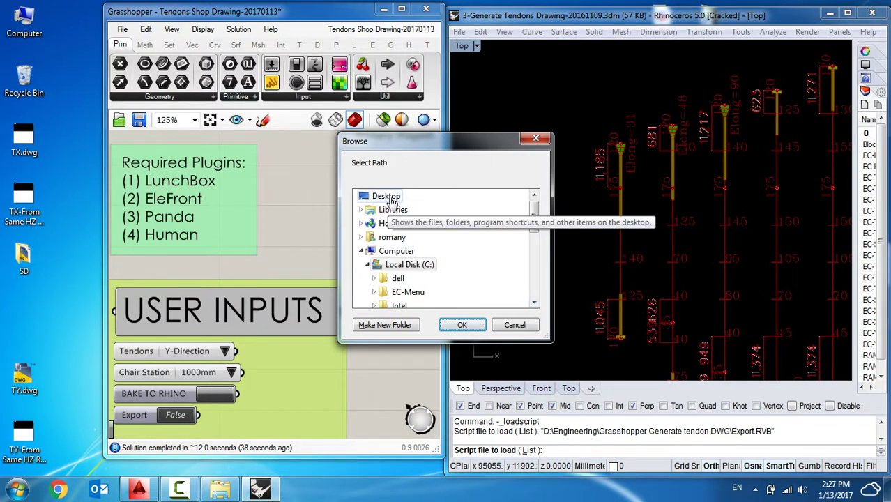
left_click(385, 196)
left_click(362, 251)
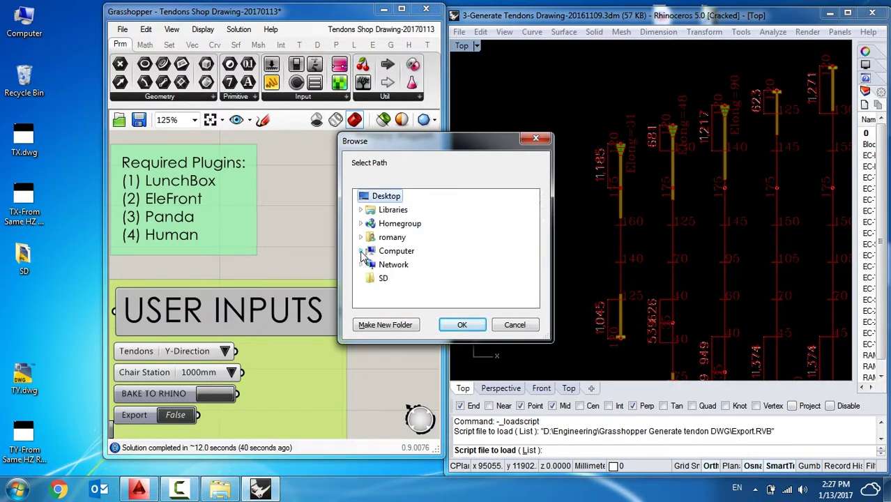
left_click(380, 279)
left_click(461, 325)
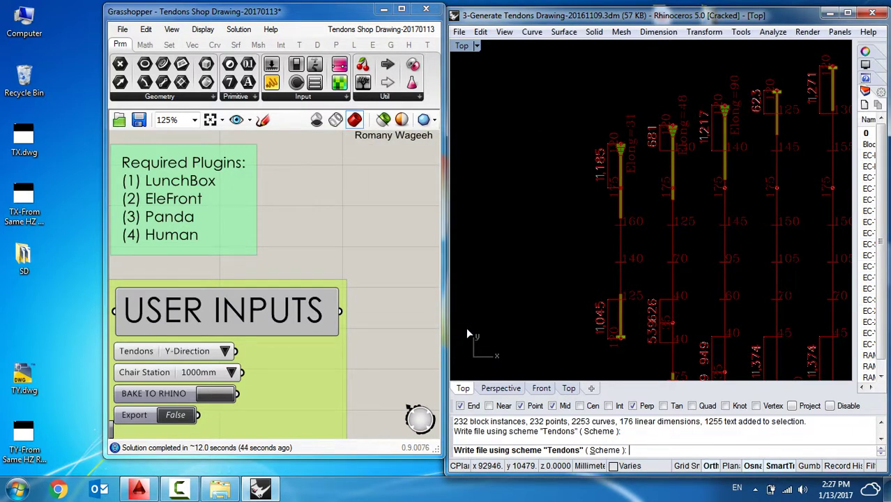
key("Return")
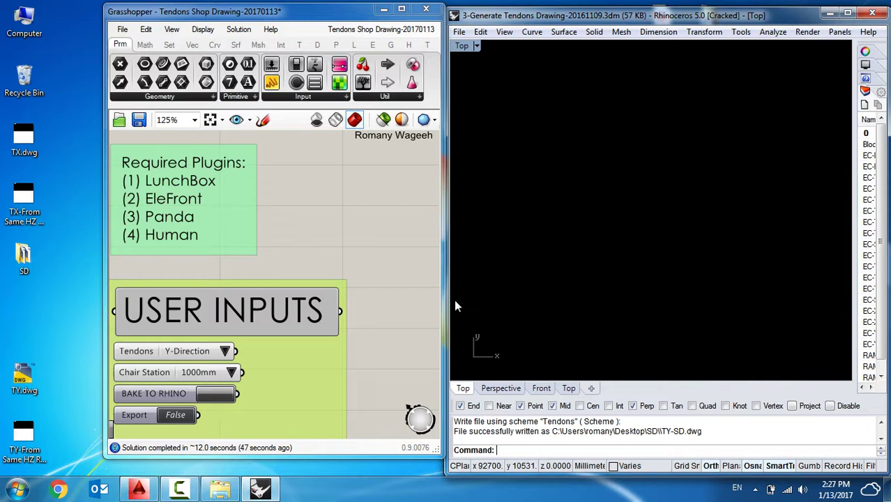
Step: Dismiss the export message and zoom into TY-SD.dwg's upper tendon profile values
left_click(460, 283)
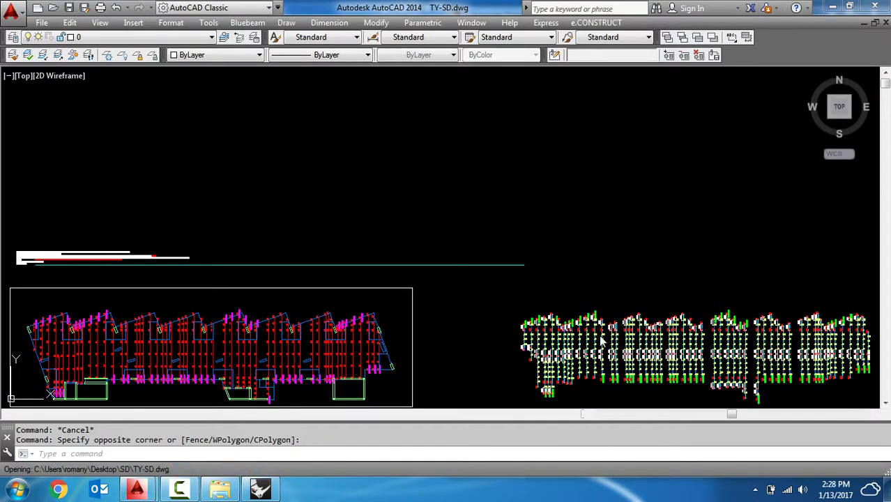
middle_click_drag(593, 345, 481, 289)
scroll(504, 161, "up", 5)
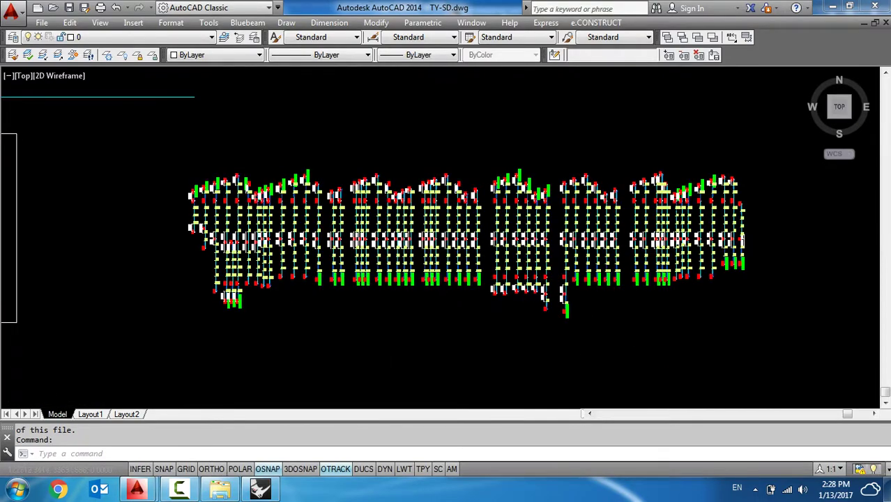
scroll(504, 162, "up", 5)
scroll(642, 167, "up", 4)
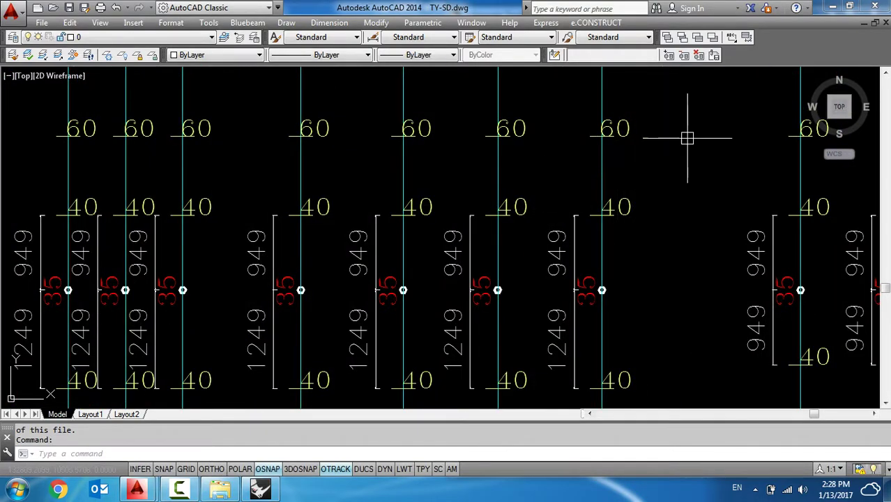
scroll(506, 191, "down", 4)
mouse_move(506, 191)
middle_mouse_down()
mouse_move(573, 228)
mouse_move(500, 285)
middle_mouse_up()
scroll(515, 237, "up", 4)
Step: Check the Quick Properties of a tendon line and the 95 profile label
left_click(521, 244)
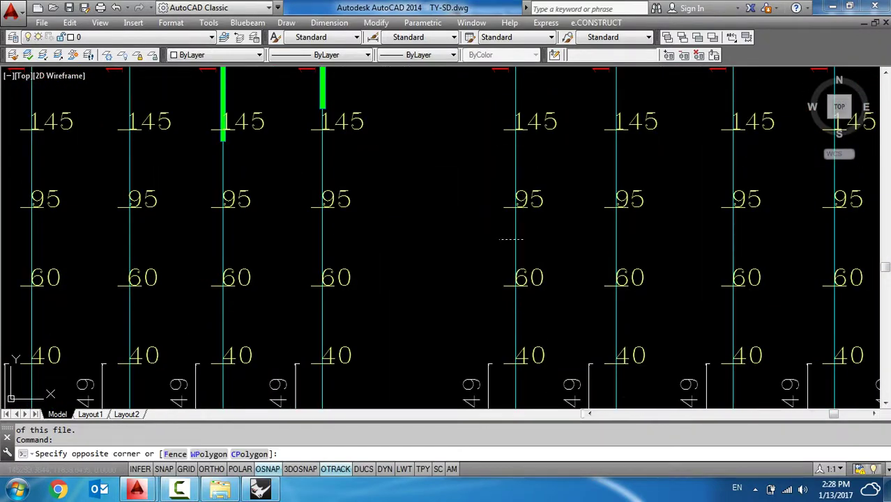
left_click(491, 241)
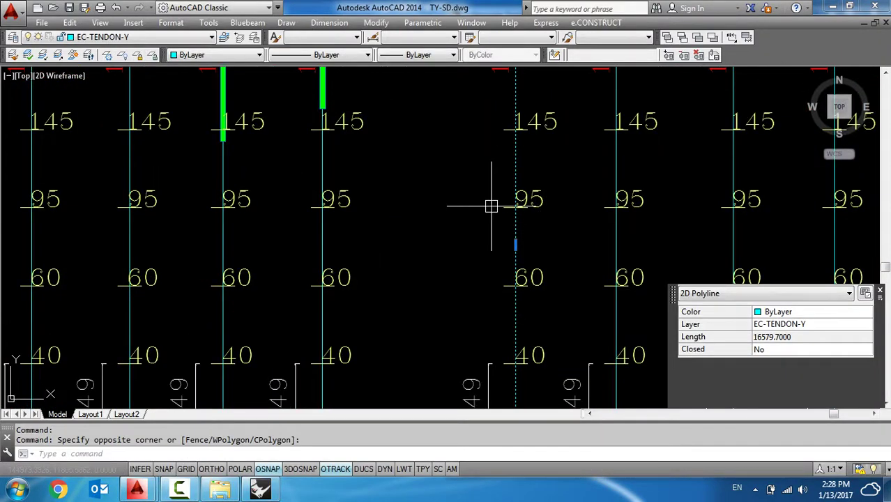
key("Escape")
left_click(551, 198)
left_click(543, 202)
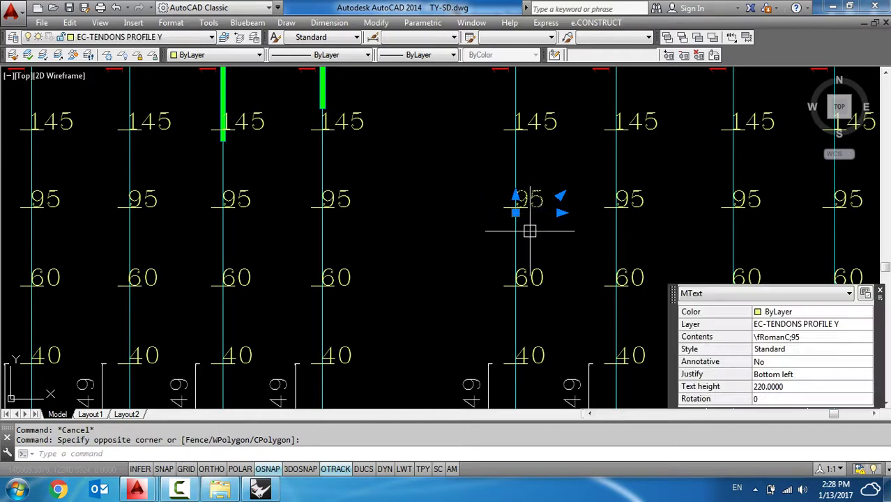
middle_click_drag(443, 188, 468, 296)
key("Escape")
Step: Check the 1232 dimension's measurement, then switch to TX.dwg
scroll(469, 296, "down", 3)
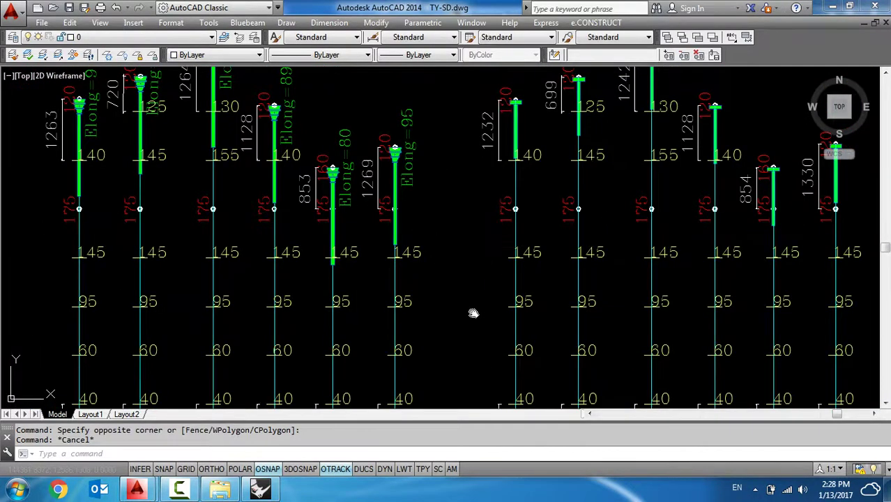
scroll(474, 313, "up", 1)
scroll(458, 217, "up", 4)
left_click(458, 217)
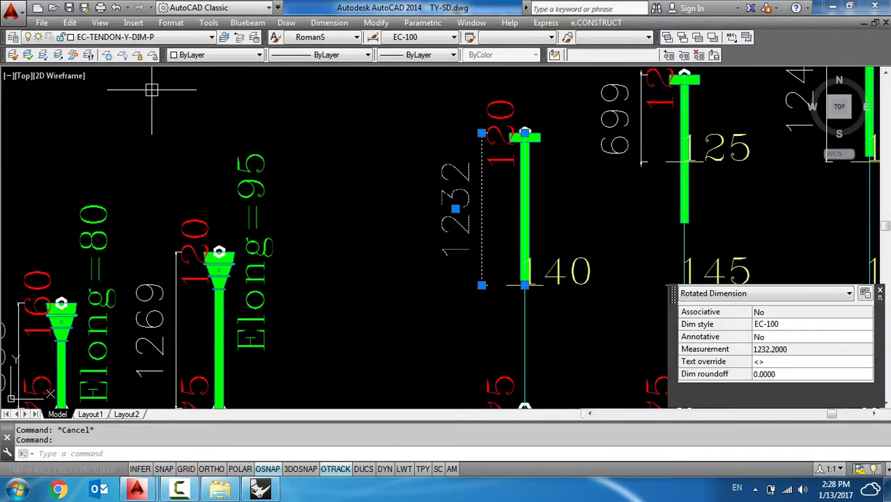
scroll(312, 209, "down", 5)
key("ctrl+Tab")
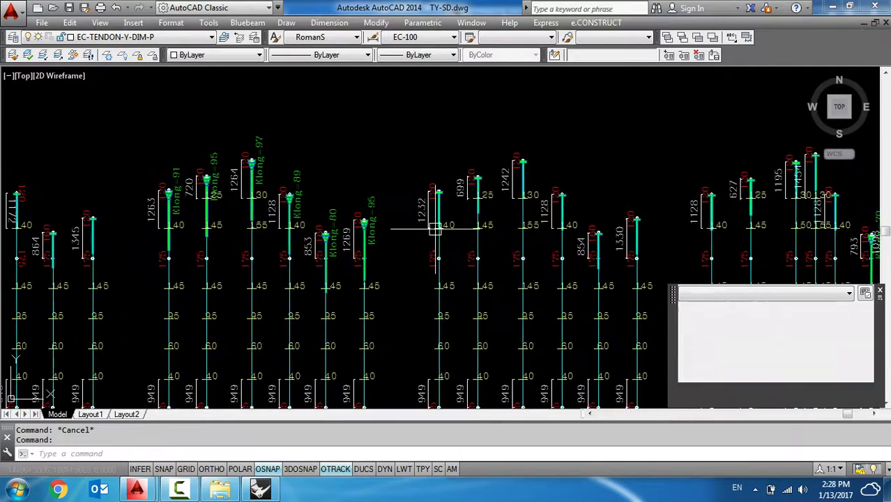
middle_click_drag(464, 254, 209, 292)
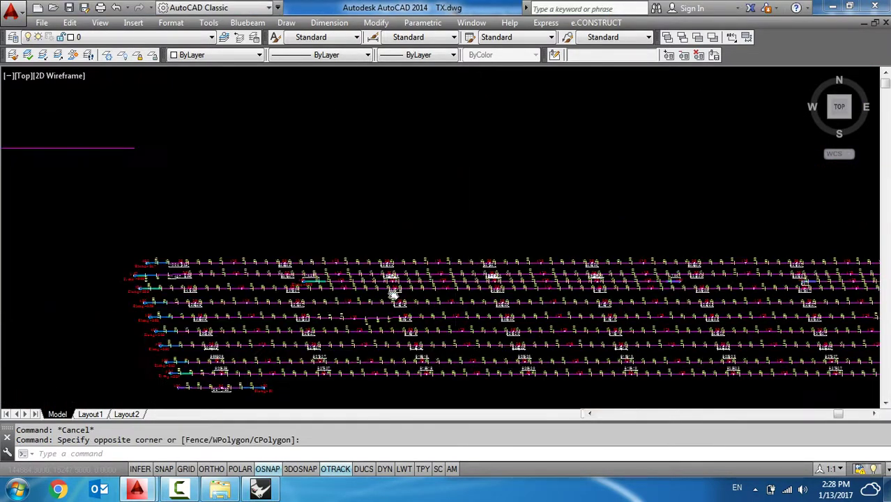
scroll(570, 364, "up", 3)
scroll(571, 363, "up", 2)
left_click(461, 295)
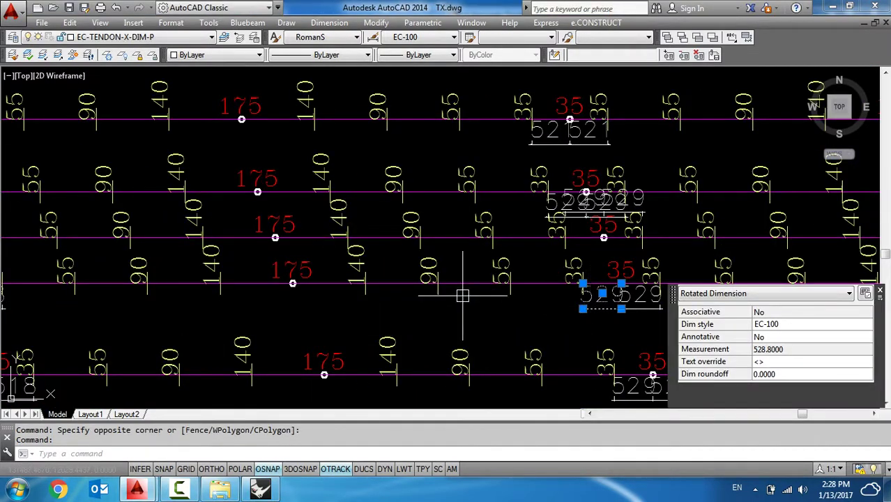
mouse_move(473, 322)
middle_mouse_down()
mouse_move(347, 242)
mouse_move(315, 237)
mouse_move(318, 205)
middle_mouse_up()
key("Escape")
scroll(348, 242, "down", 5)
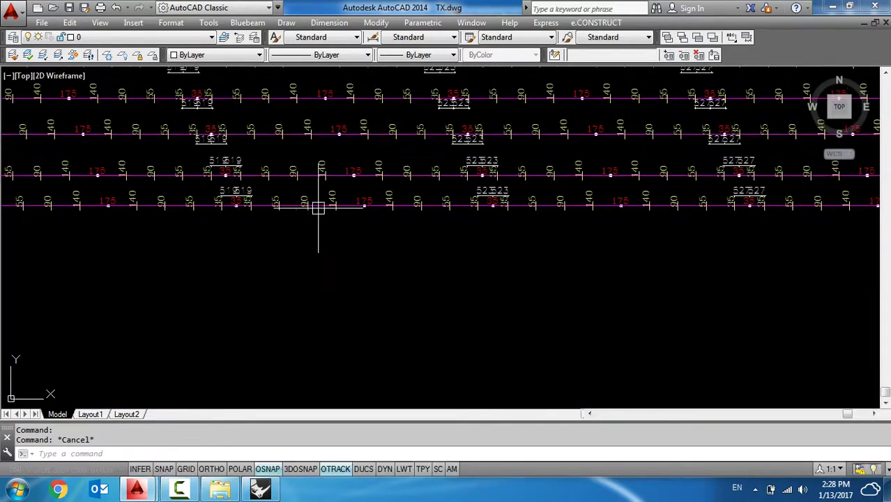
left_click(338, 200)
key("Escape")
key("Escape")
scroll(318, 219, "up", 3)
scroll(307, 231, "up", 3)
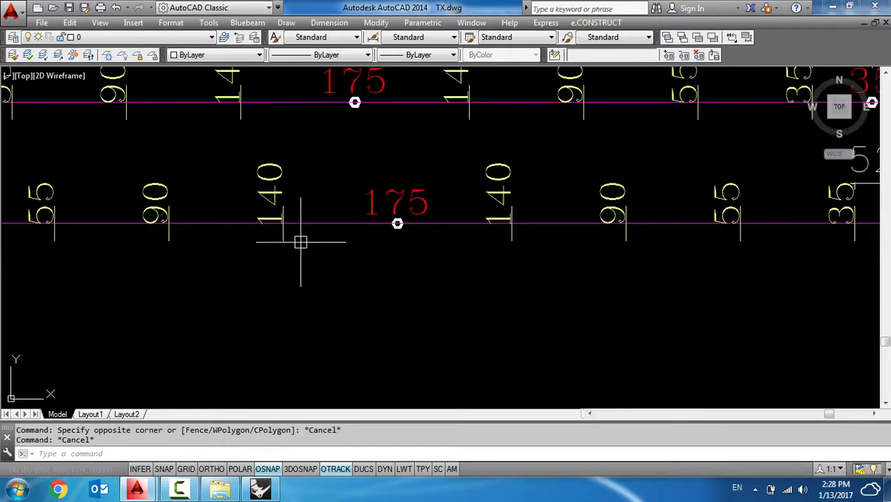
left_click(275, 243)
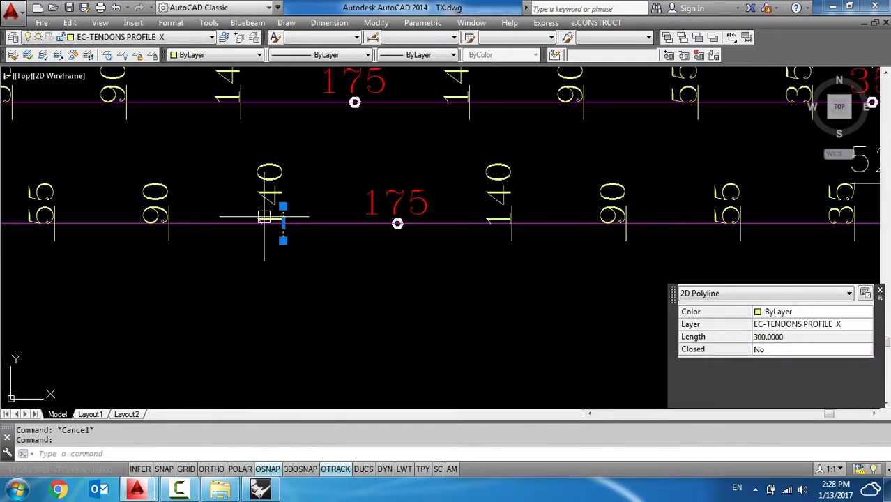
key("Escape")
scroll(293, 209, "down", 5)
middle_click_drag(318, 175, 324, 193)
scroll(446, 262, "up", 2)
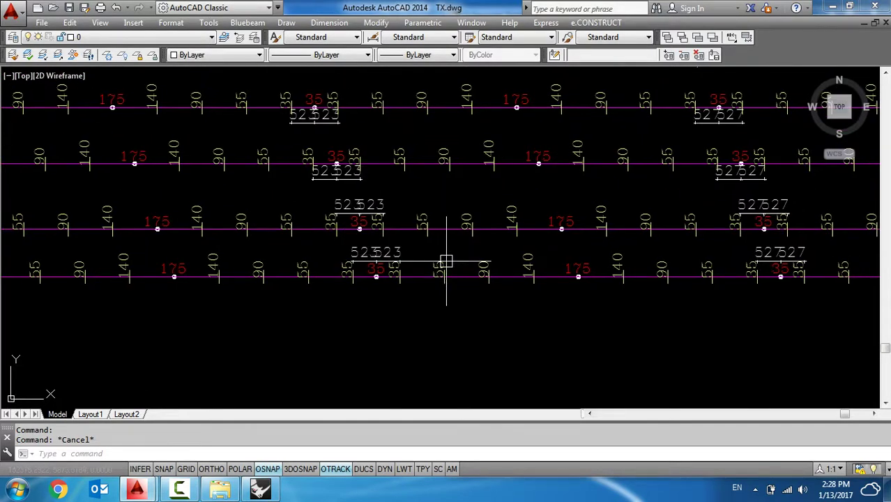
scroll(450, 263, "up", 2)
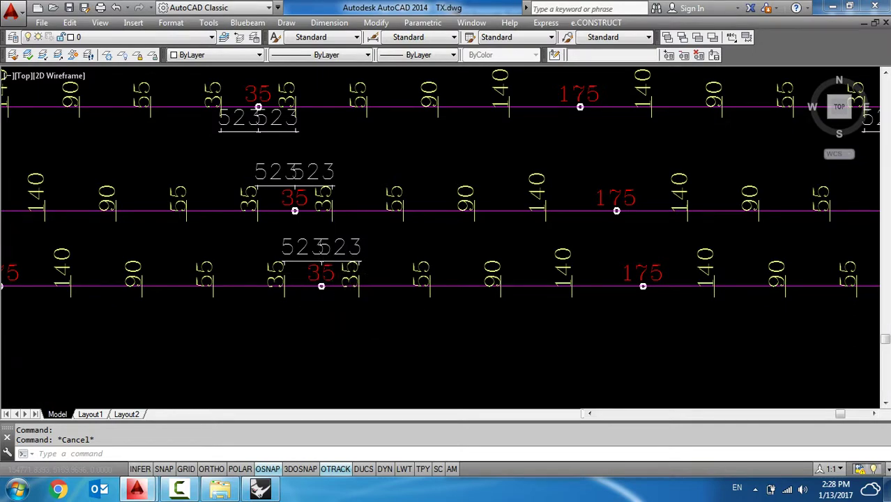
scroll(354, 302, "down", 2)
middle_click(354, 303)
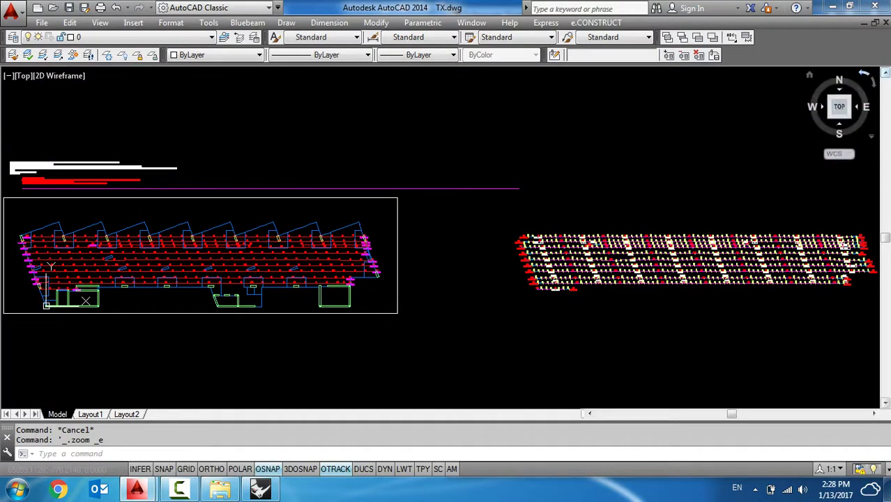
middle_click_drag(561, 314, 457, 303)
scroll(457, 303, "up", 2)
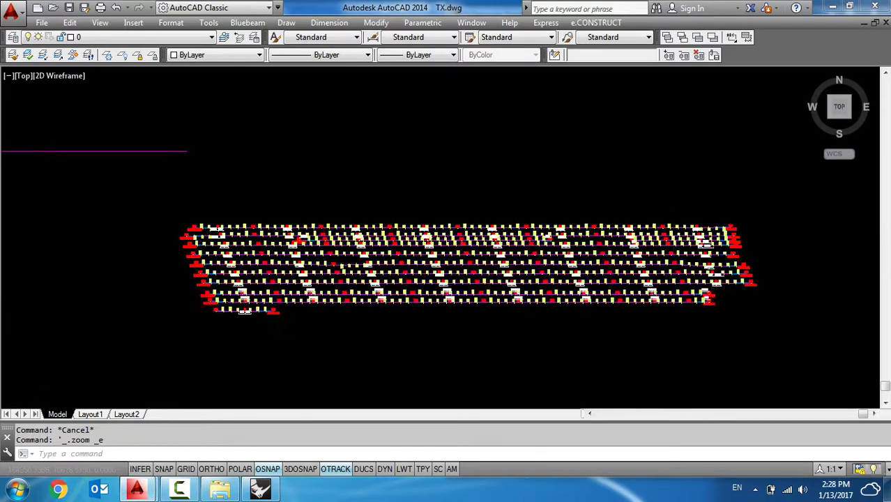
scroll(707, 273, "up", 3)
scroll(707, 273, "up", 2)
scroll(697, 279, "up", 2)
left_click(600, 299)
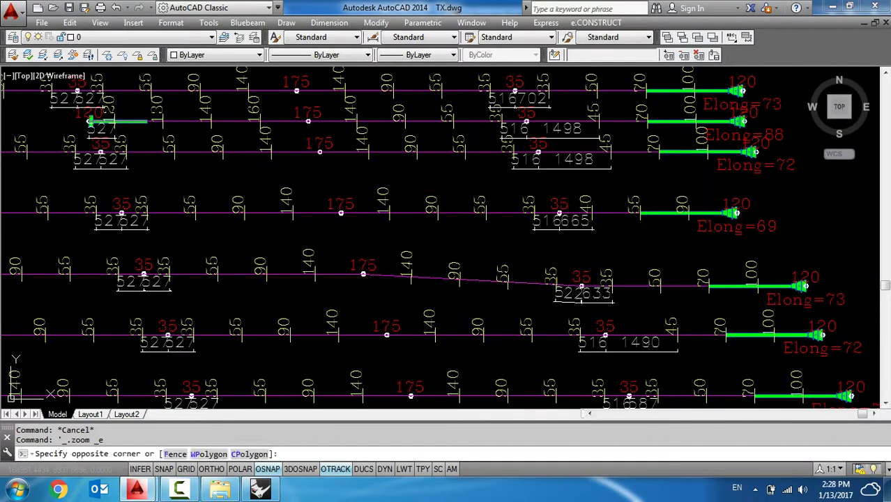
left_click(576, 241)
scroll(576, 241, "down", 5)
scroll(255, 225, "up", 2)
scroll(398, 249, "down", 1)
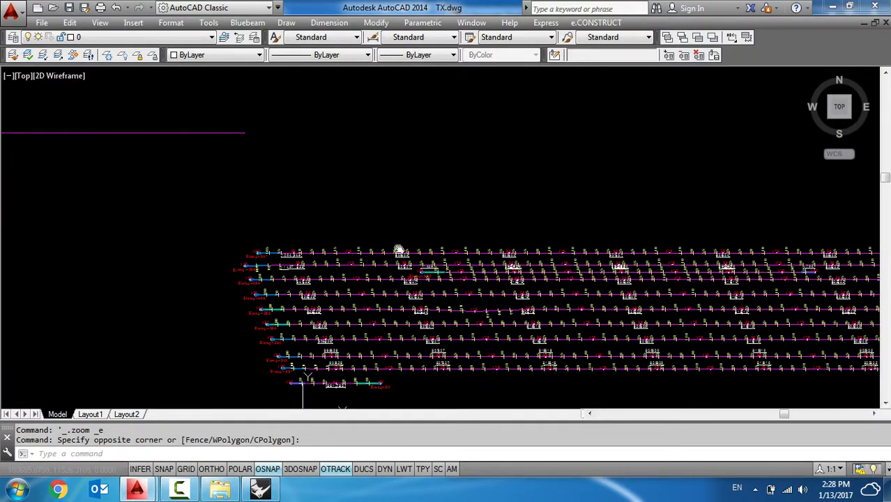
Step: Pan to the left floor plan and zoom in on the red close-tendon and drop-panel checking notes
middle_click_drag(398, 249, 571, 249)
scroll(240, 195, "up", 3)
scroll(205, 199, "up", 2)
scroll(147, 264, "up", 2)
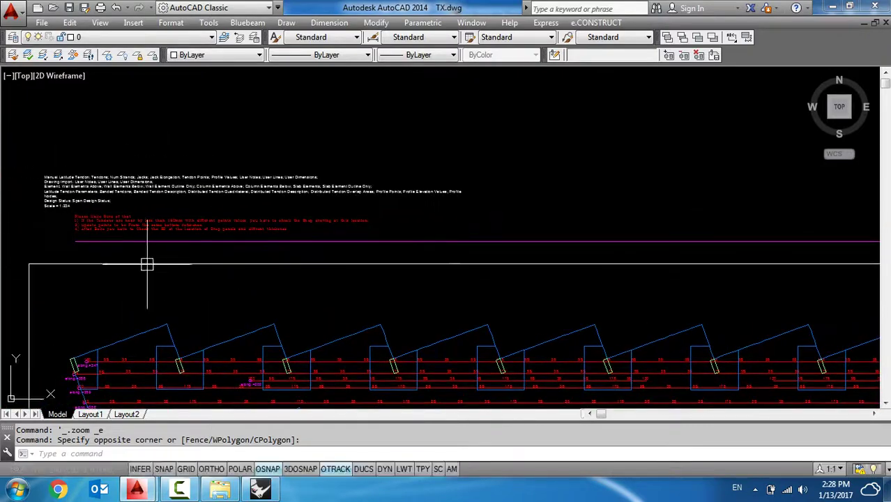
scroll(147, 264, "up", 2)
scroll(134, 215, "up", 1)
scroll(209, 237, "down", 1)
scroll(263, 256, "up", 2)
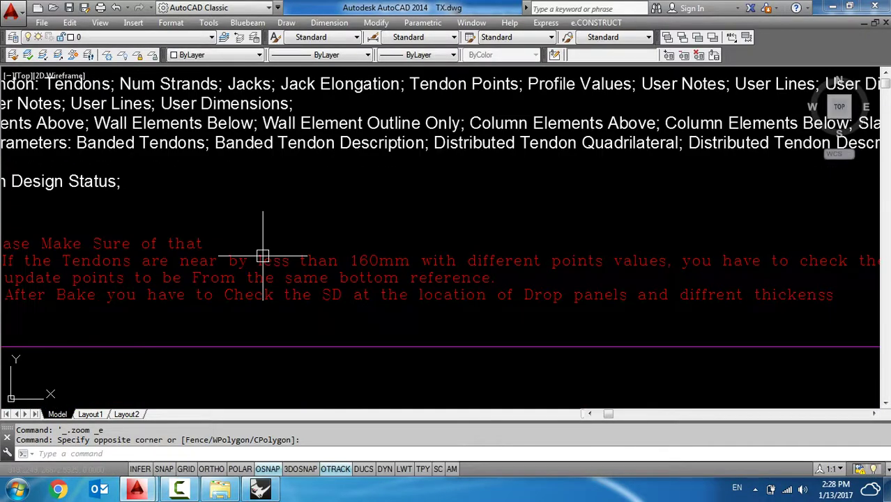